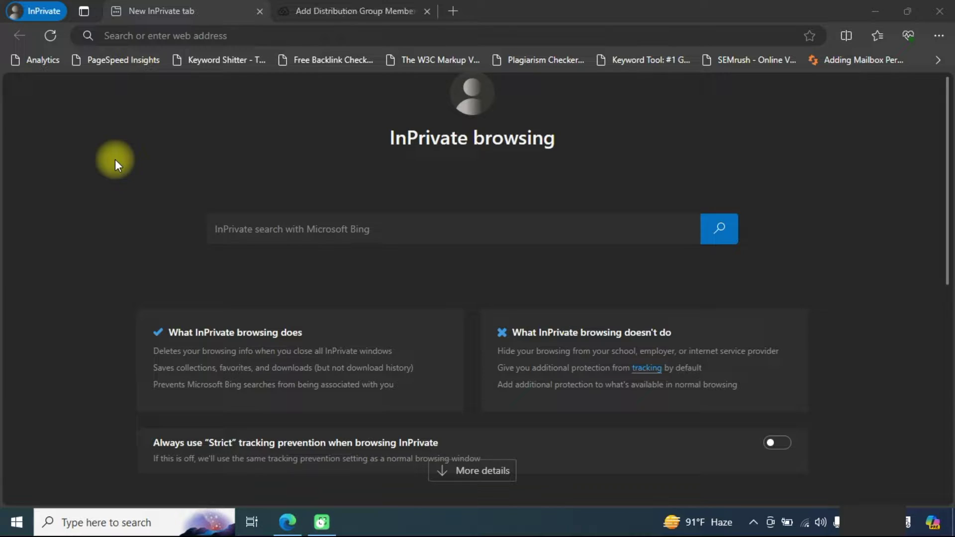
Go to office.com in the InPrivate Edge tab to load the Microsoft 365 home page
{"action": "left_click", "coordinate": [159, 13]}
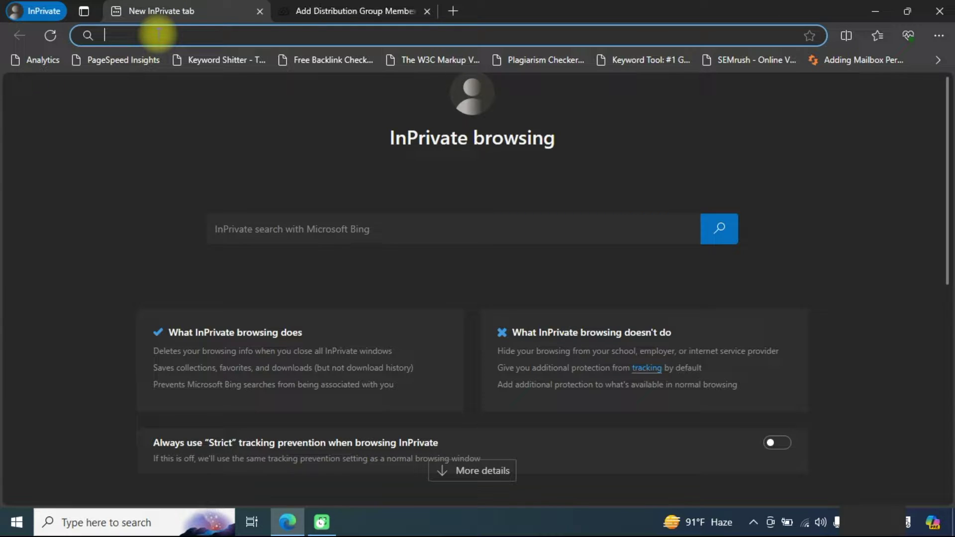
{"action": "type", "text": "office"}
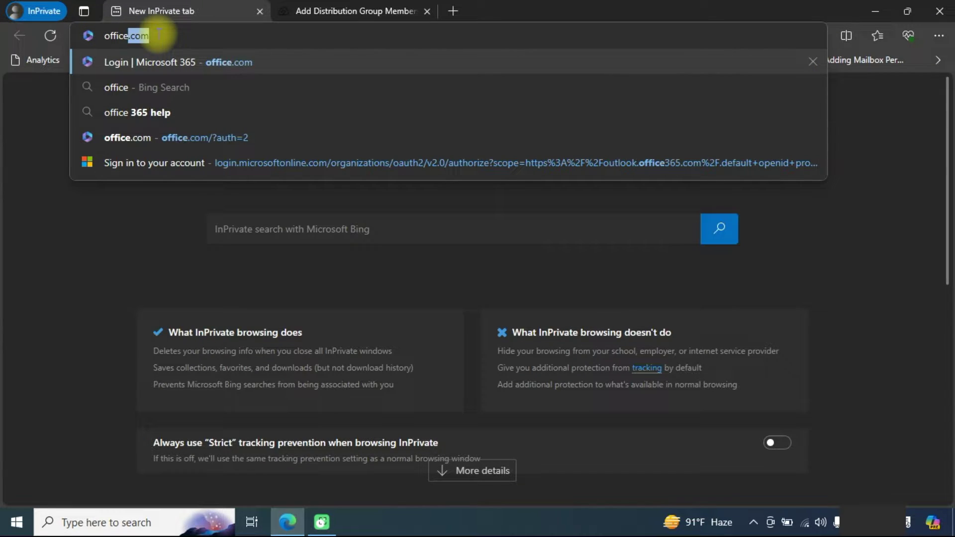
{"action": "key", "text": "Return"}
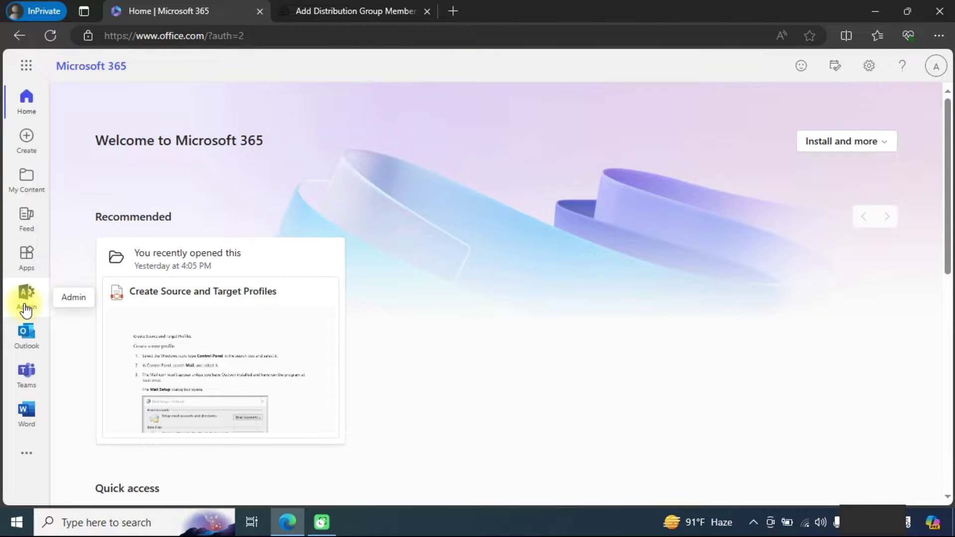
Go to Admin, then Teams & groups > Active teams & groups, and view the Distribution list tab
{"action": "left_click", "coordinate": [26, 310]}
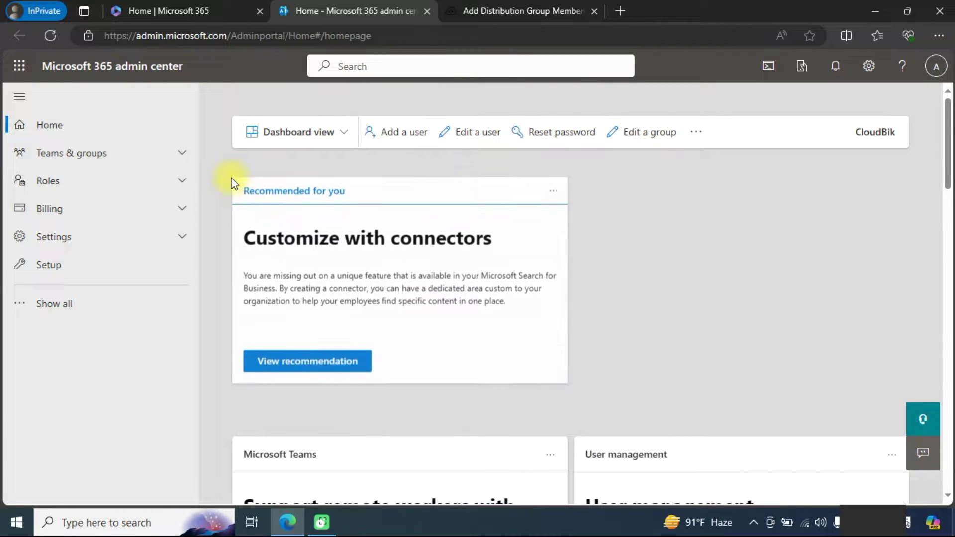
{"action": "left_click", "coordinate": [94, 158]}
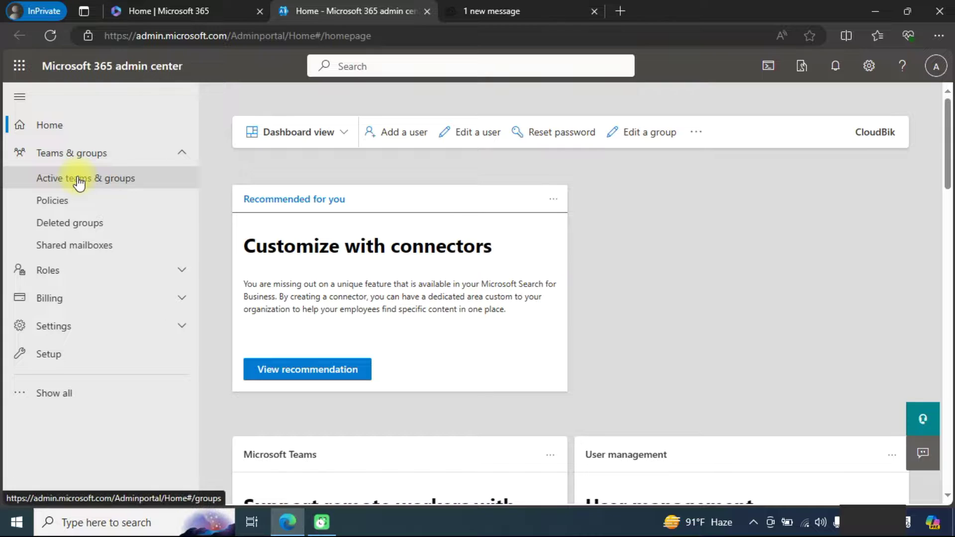
{"action": "left_click", "coordinate": [78, 180]}
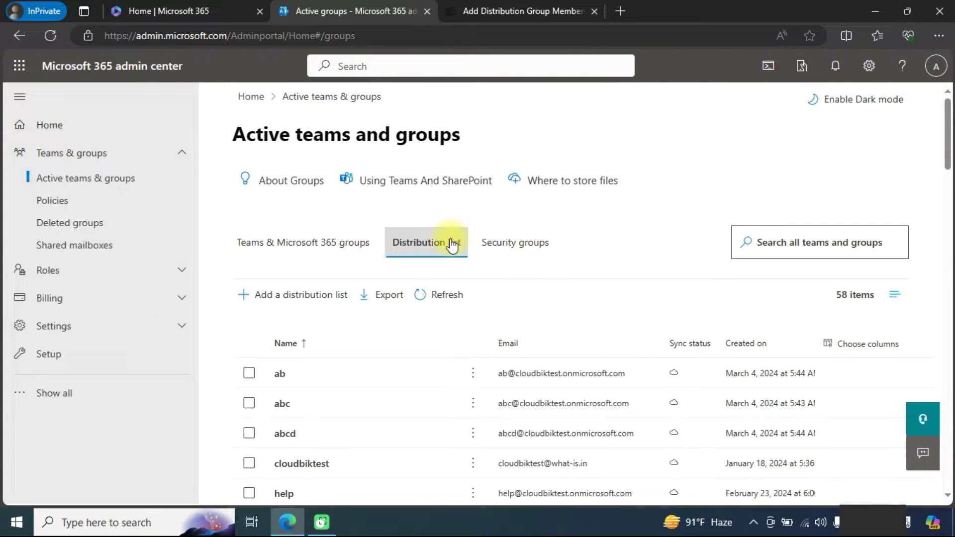
{"action": "scroll", "coordinate": [394, 390], "scroll_direction": "down", "scroll_amount": 5}
{"action": "scroll", "coordinate": [348, 348], "scroll_direction": "up", "scroll_amount": 5}
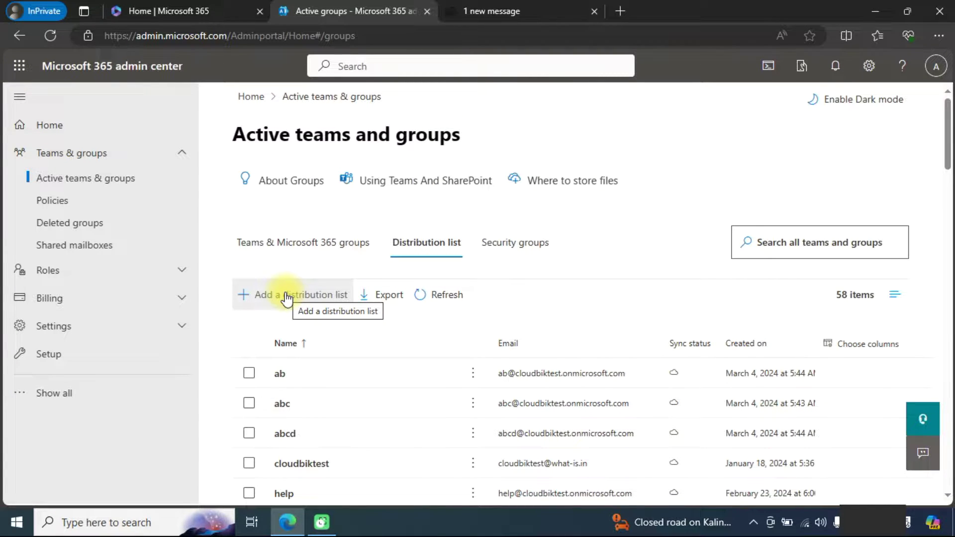
Start a new distribution list and name it 'any'
{"action": "left_click", "coordinate": [286, 296]}
{"action": "left_click", "coordinate": [402, 286]}
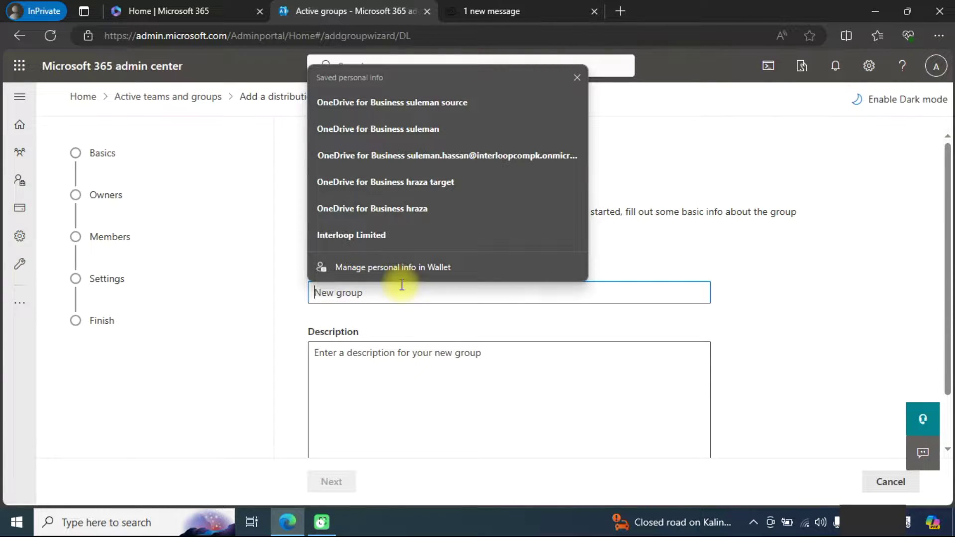
{"action": "type", "text": "any"}
{"action": "key", "text": "Tab"}
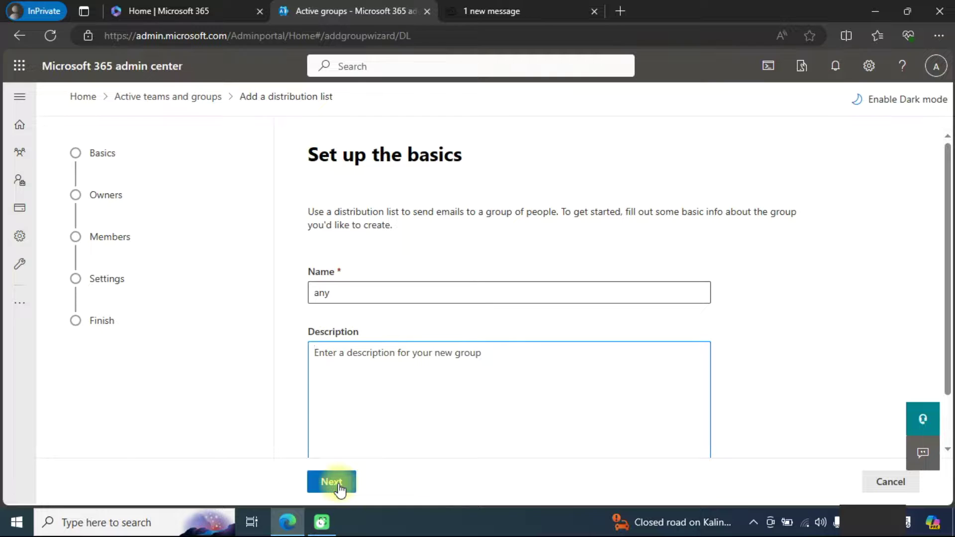
Assign Admin as the owner of the 'any' list
{"action": "left_click", "coordinate": [333, 482]}
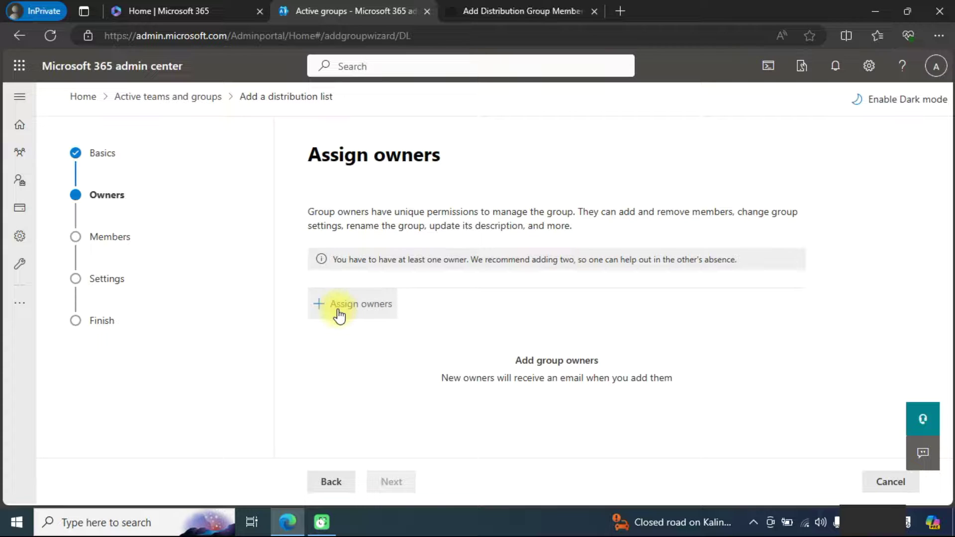
{"action": "left_click", "coordinate": [340, 315]}
{"action": "type", "text": "admin"}
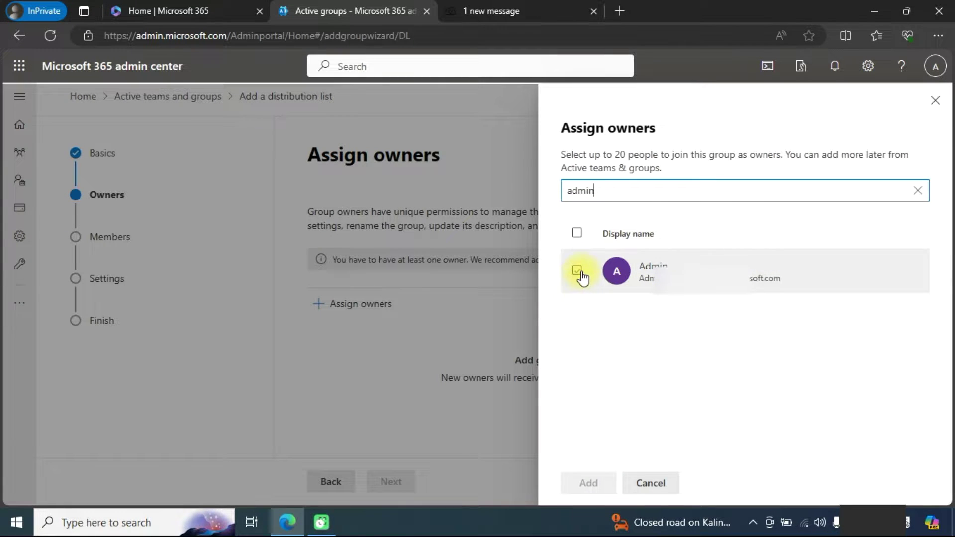
{"action": "left_click", "coordinate": [577, 271]}
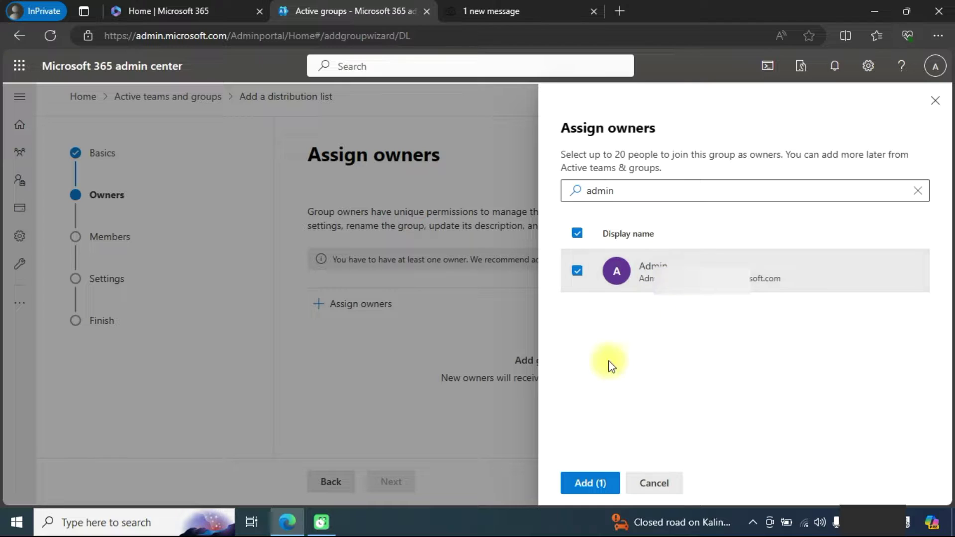
{"action": "left_click", "coordinate": [596, 495]}
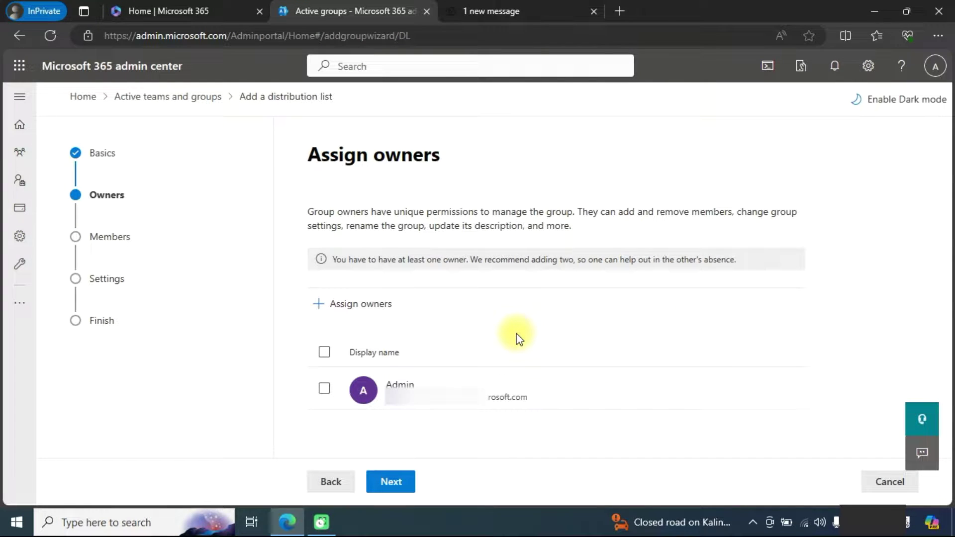
Pick five users from the member search and add them to the 'any' list
{"action": "left_click", "coordinate": [402, 486]}
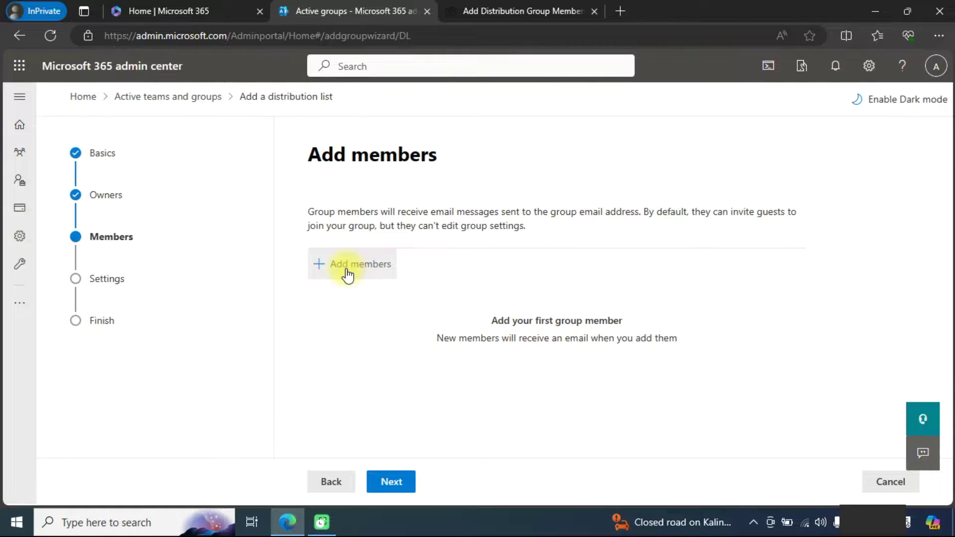
{"action": "left_click", "coordinate": [347, 273]}
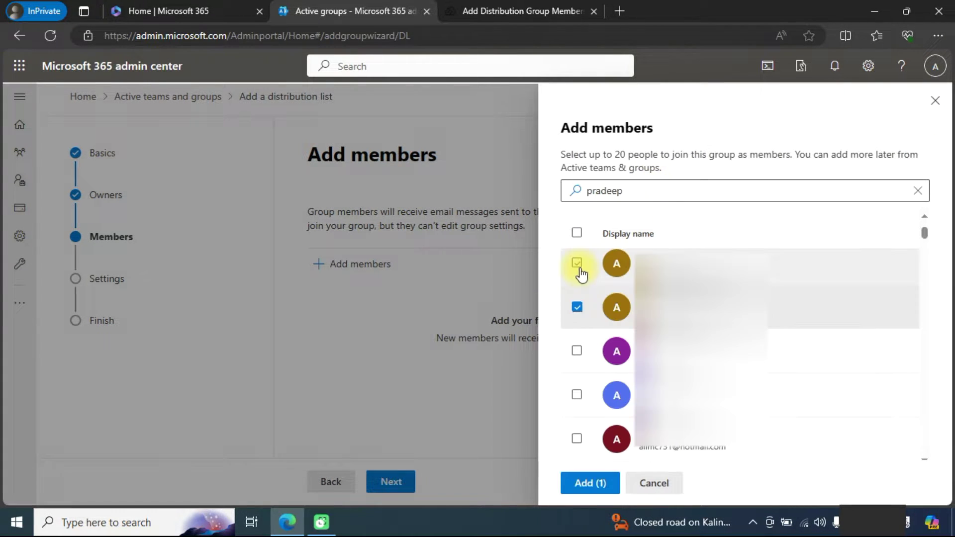
{"action": "left_click", "coordinate": [579, 269]}
{"action": "left_click", "coordinate": [577, 355]}
{"action": "left_click", "coordinate": [576, 395]}
{"action": "left_click", "coordinate": [577, 439]}
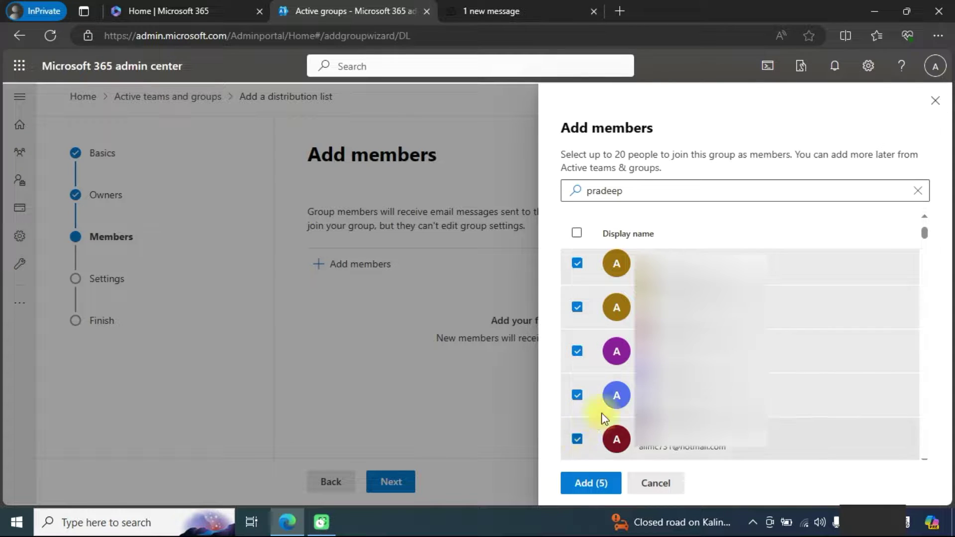
{"action": "left_click", "coordinate": [573, 485]}
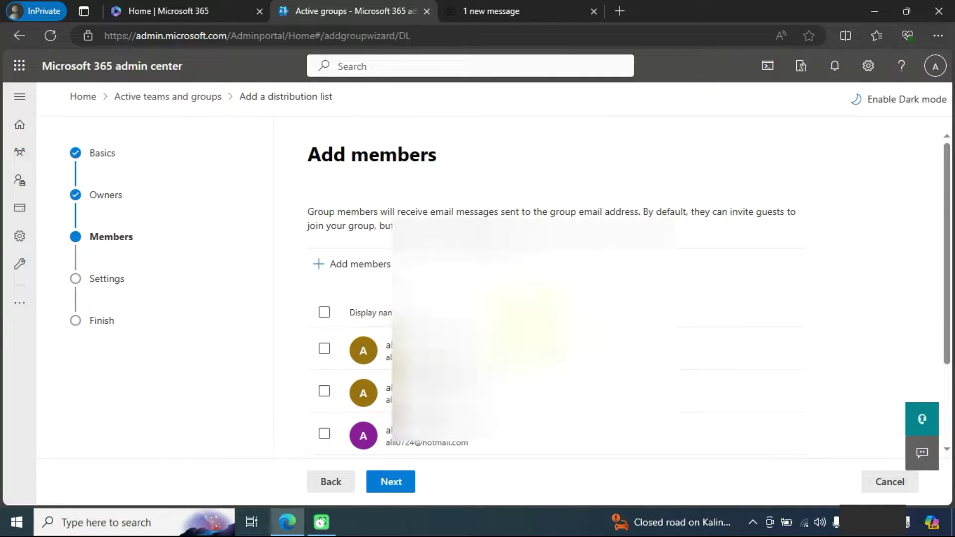
{"action": "scroll", "coordinate": [517, 320], "scroll_direction": "down", "scroll_amount": 2}
{"action": "scroll", "coordinate": [547, 349], "scroll_direction": "up", "scroll_amount": 2}
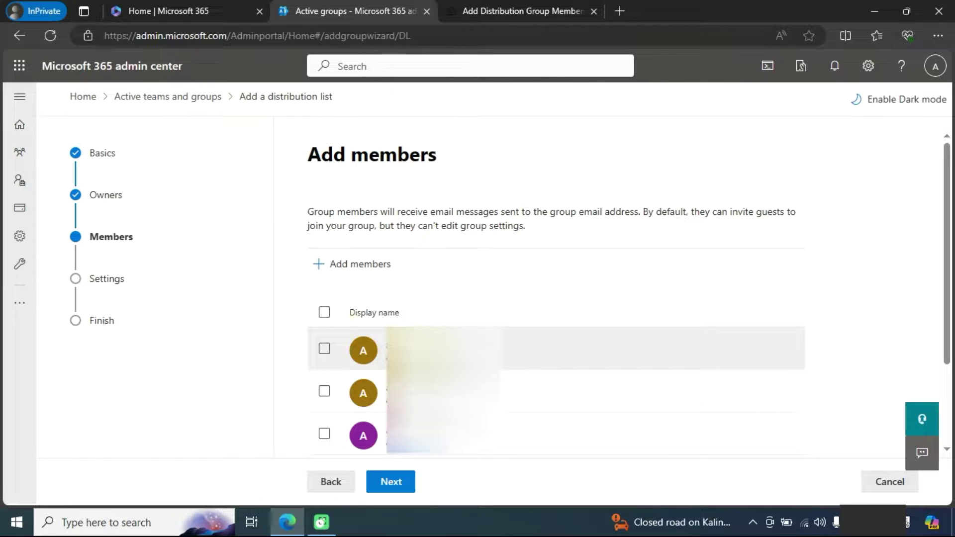
{"action": "scroll", "coordinate": [388, 319], "scroll_direction": "down", "scroll_amount": 1}
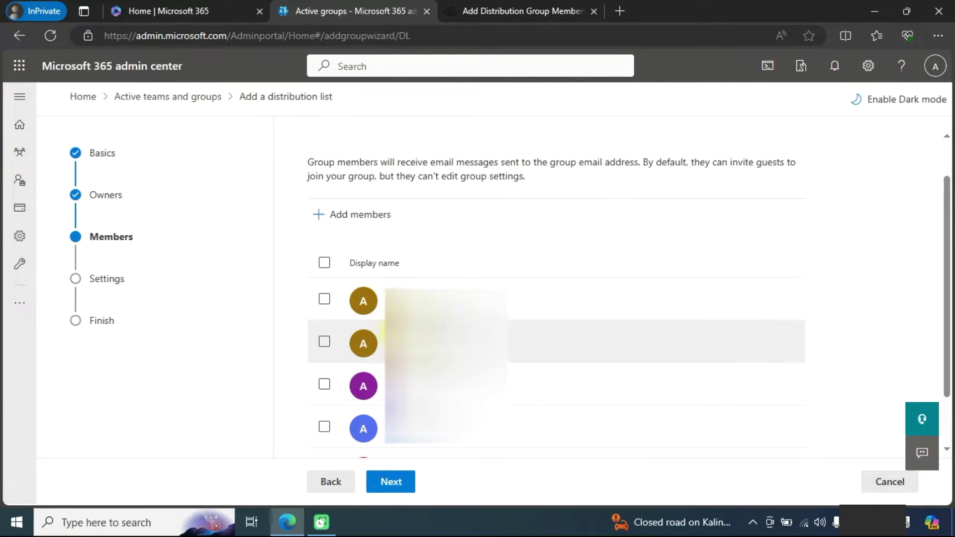
{"action": "left_click", "coordinate": [387, 482]}
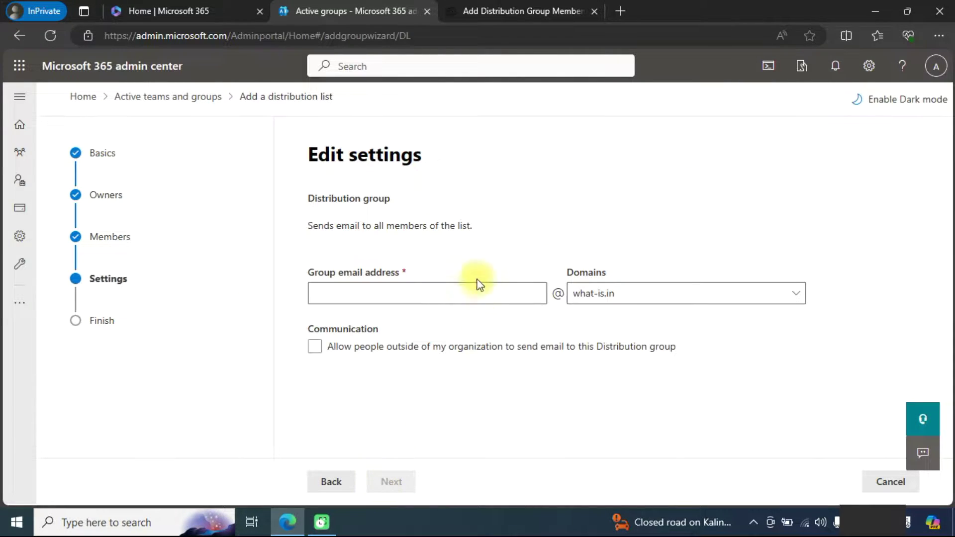
{"action": "left_click", "coordinate": [371, 286]}
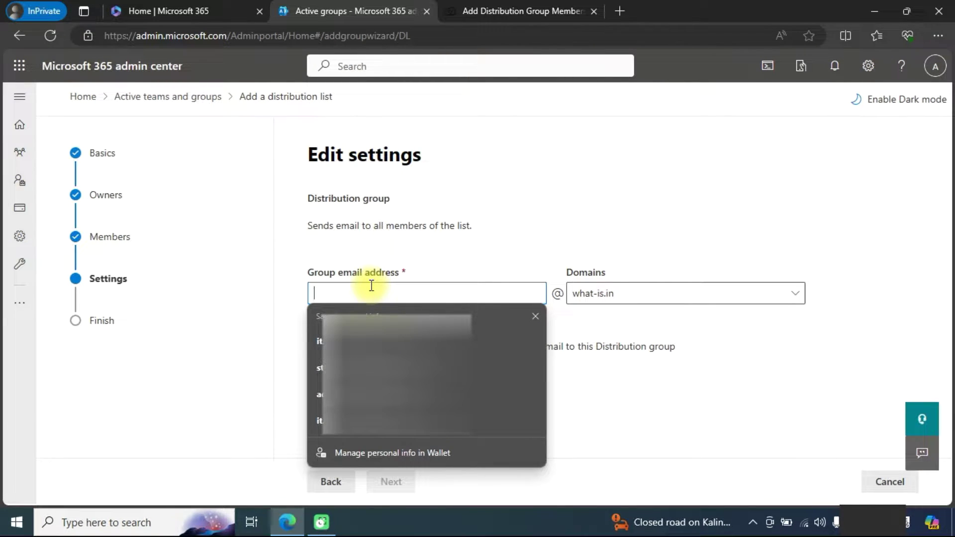
{"action": "type", "text": "any"}
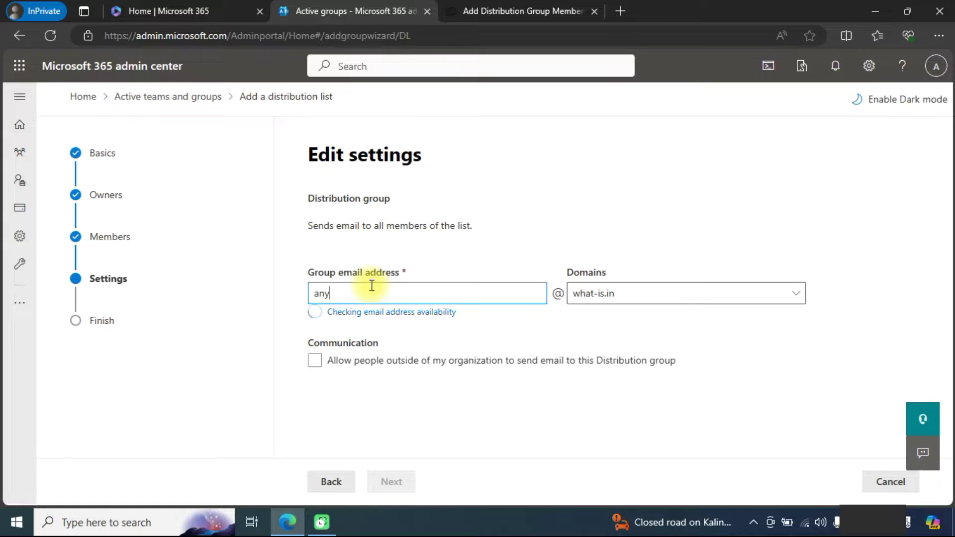
{"action": "left_click", "coordinate": [678, 294]}
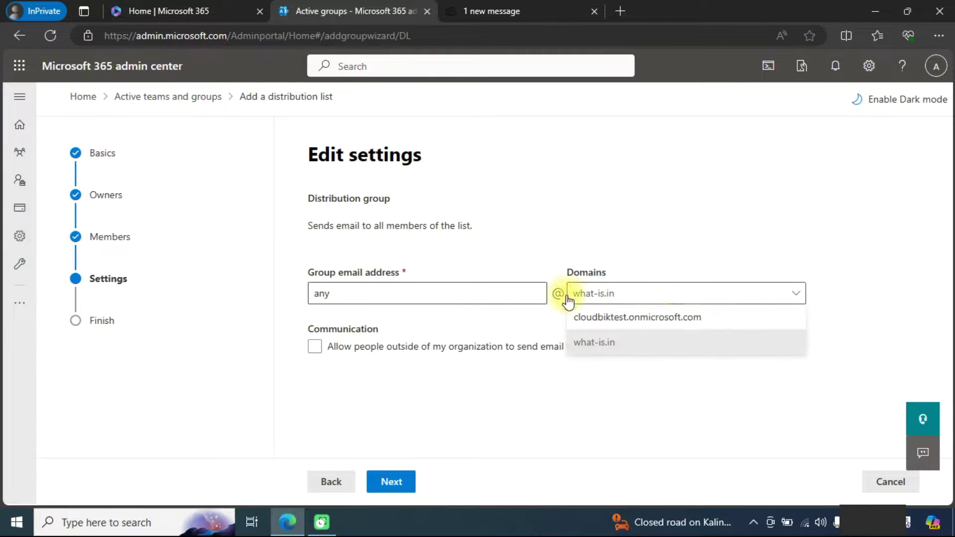
{"action": "left_click", "coordinate": [682, 321]}
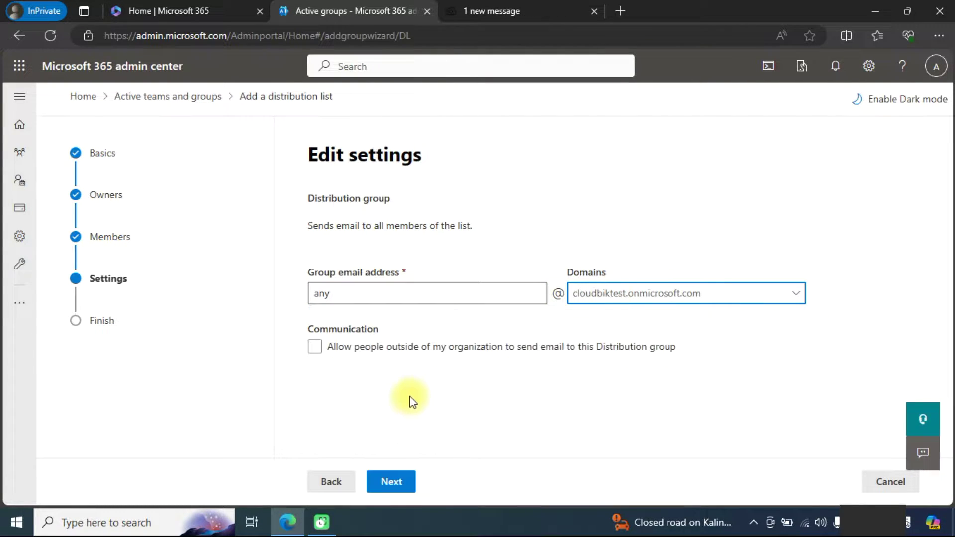
{"action": "left_click", "coordinate": [315, 346]}
{"action": "left_click", "coordinate": [315, 349]}
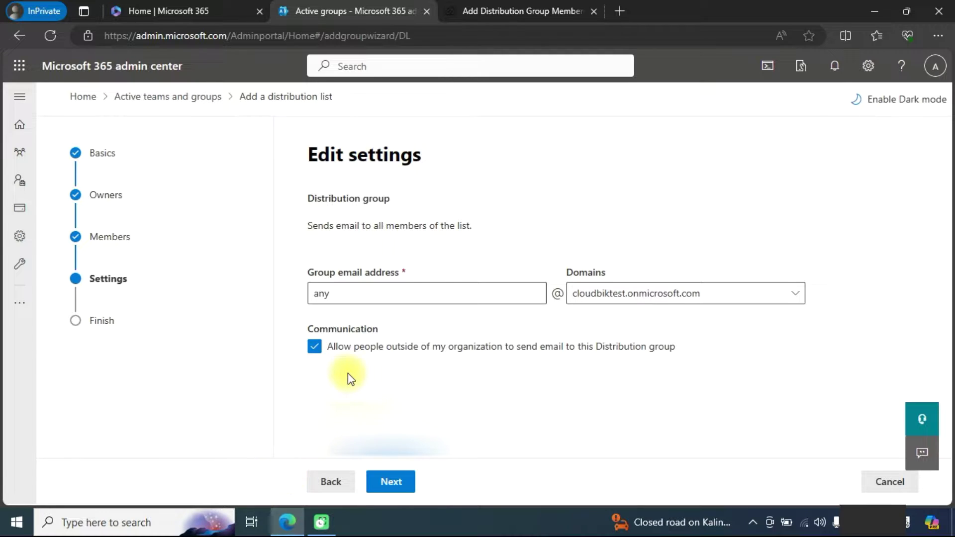
Review the summary, create the 'any' group, and close the confirmation
{"action": "left_click", "coordinate": [391, 481]}
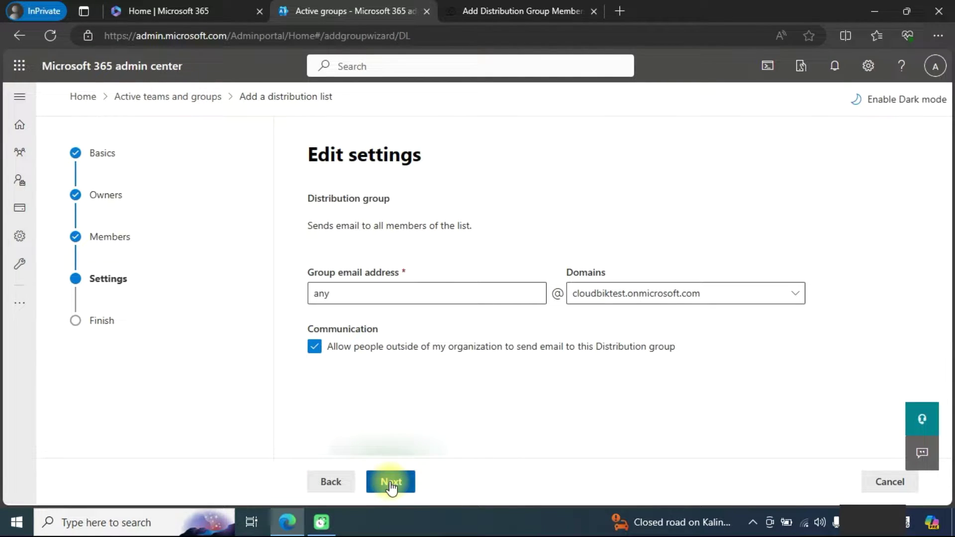
{"action": "scroll", "coordinate": [384, 334], "scroll_direction": "down", "scroll_amount": 3}
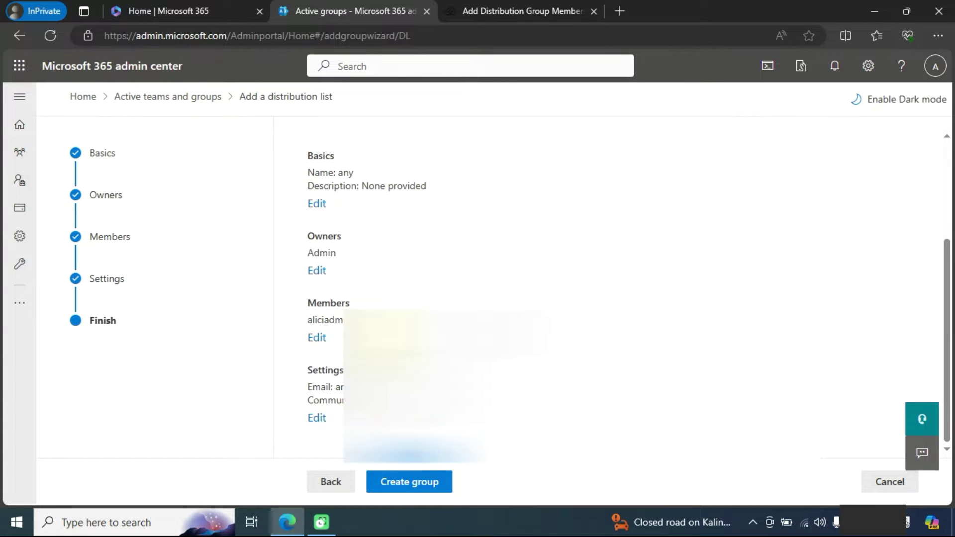
{"action": "scroll", "coordinate": [348, 260], "scroll_direction": "up", "scroll_amount": 5}
{"action": "scroll", "coordinate": [338, 348], "scroll_direction": "down", "scroll_amount": 4}
{"action": "left_click", "coordinate": [398, 485]}
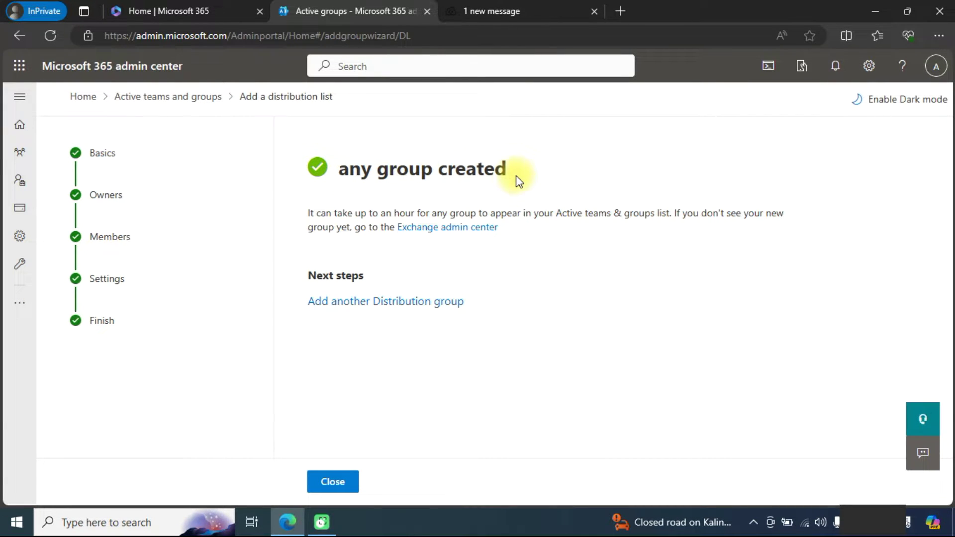
{"action": "left_click", "coordinate": [334, 483]}
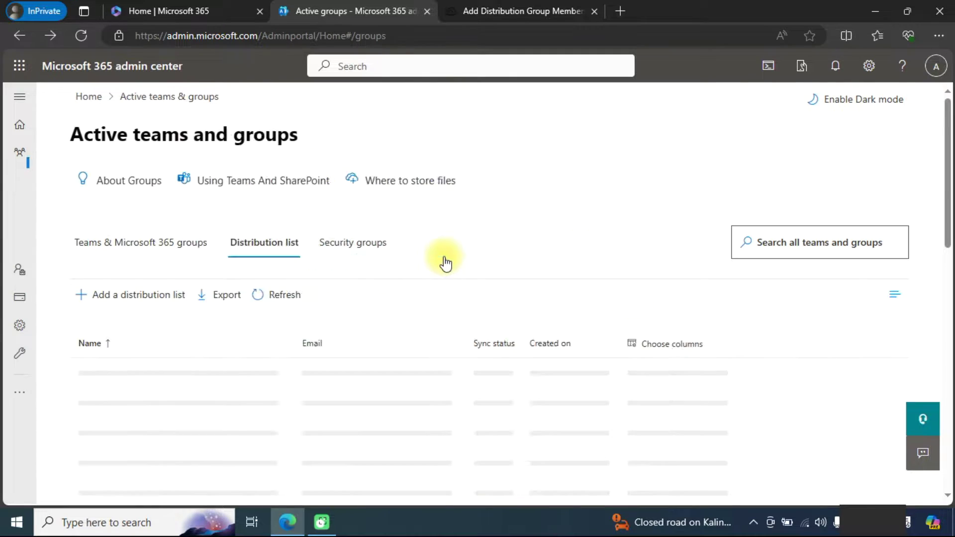
Open the 'any' list's details to confirm 1 owner and 5 members, then close the panel
{"action": "scroll", "coordinate": [416, 365], "scroll_direction": "down", "scroll_amount": 3}
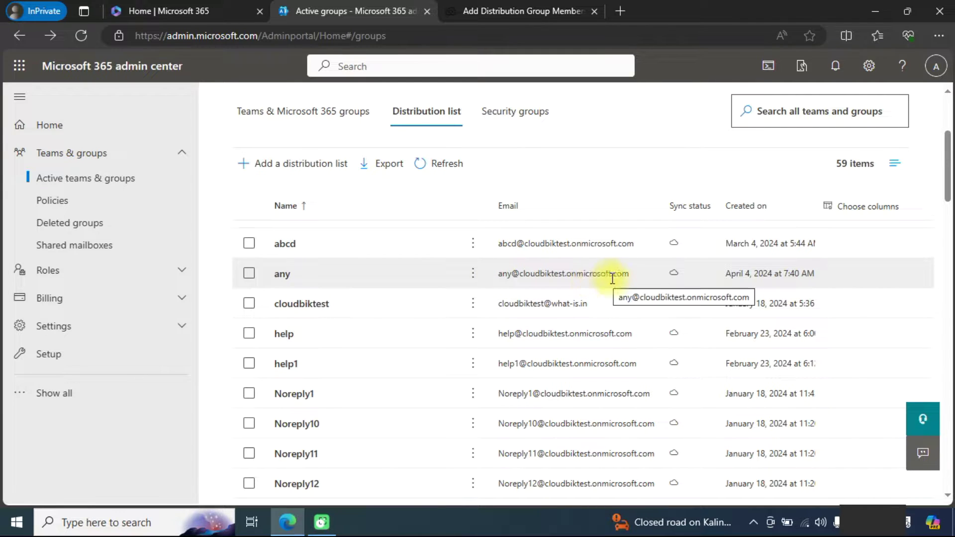
{"action": "left_click", "coordinate": [581, 274]}
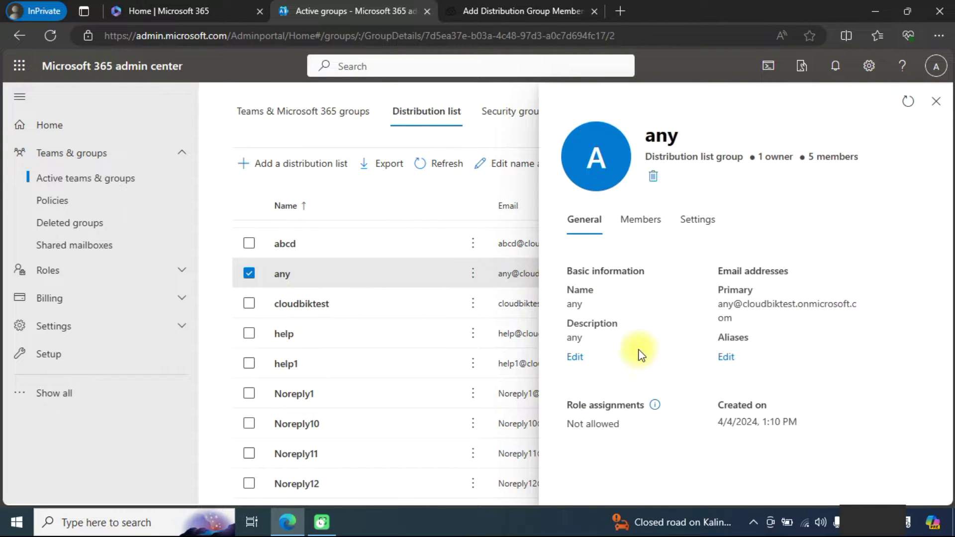
{"action": "left_click", "coordinate": [656, 227]}
{"action": "scroll", "coordinate": [657, 247], "scroll_direction": "down", "scroll_amount": 3}
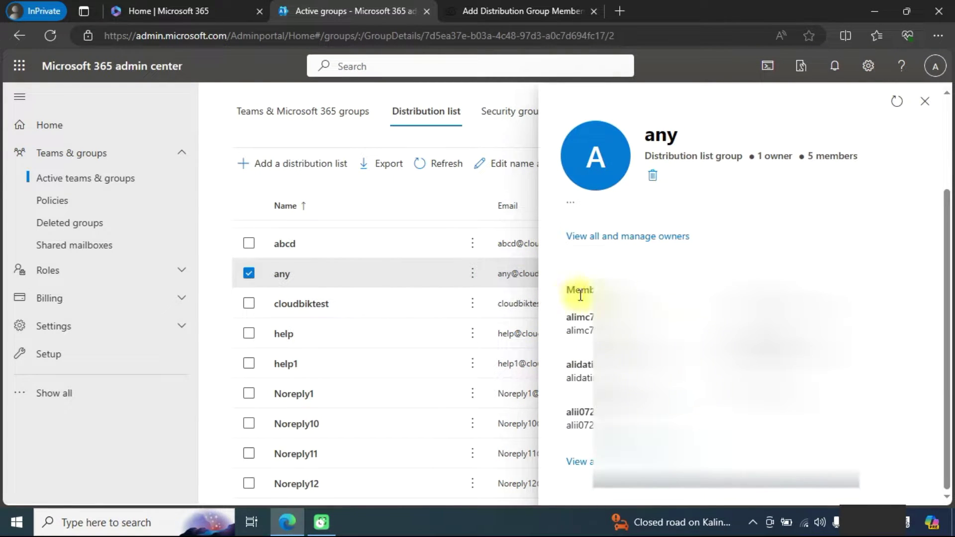
{"action": "scroll", "coordinate": [746, 249], "scroll_direction": "up", "scroll_amount": 3}
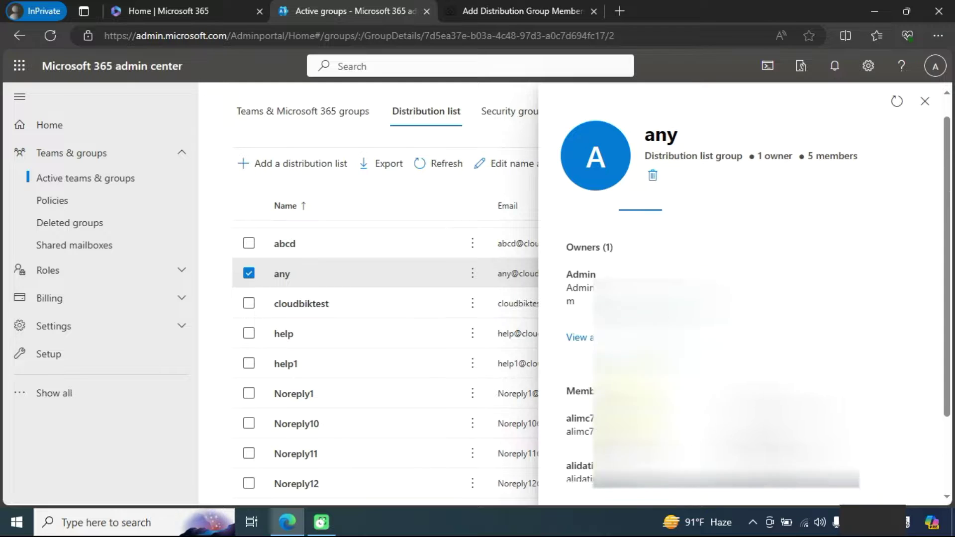
{"action": "left_click", "coordinate": [924, 101]}
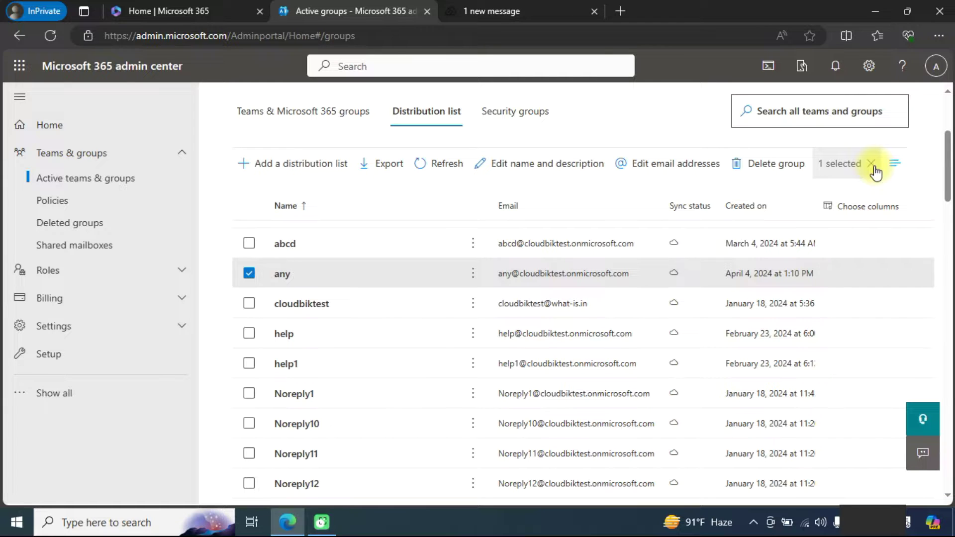
{"action": "scroll", "coordinate": [435, 313], "scroll_direction": "up", "scroll_amount": 3}
Start another distribution list named 'any1'
{"action": "left_click", "coordinate": [276, 290]}
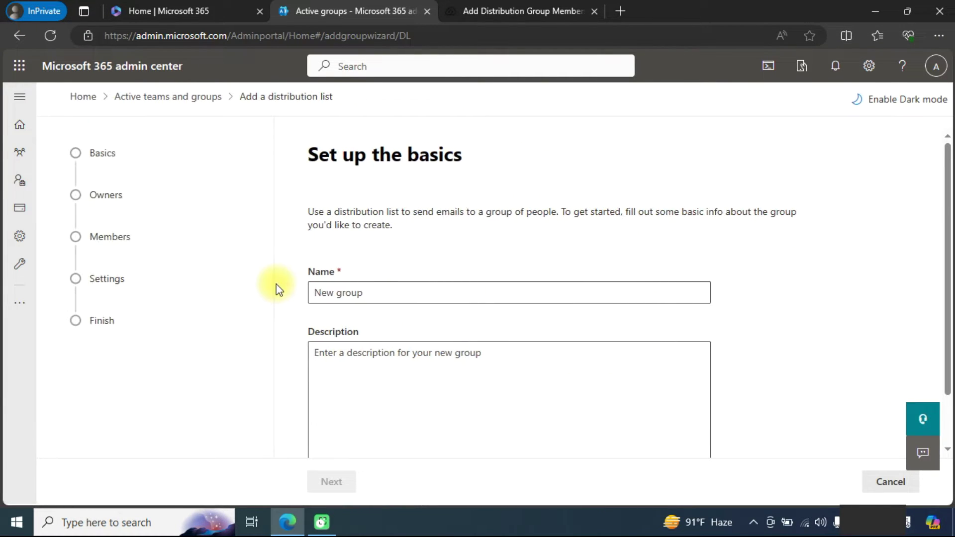
{"action": "left_click", "coordinate": [364, 294]}
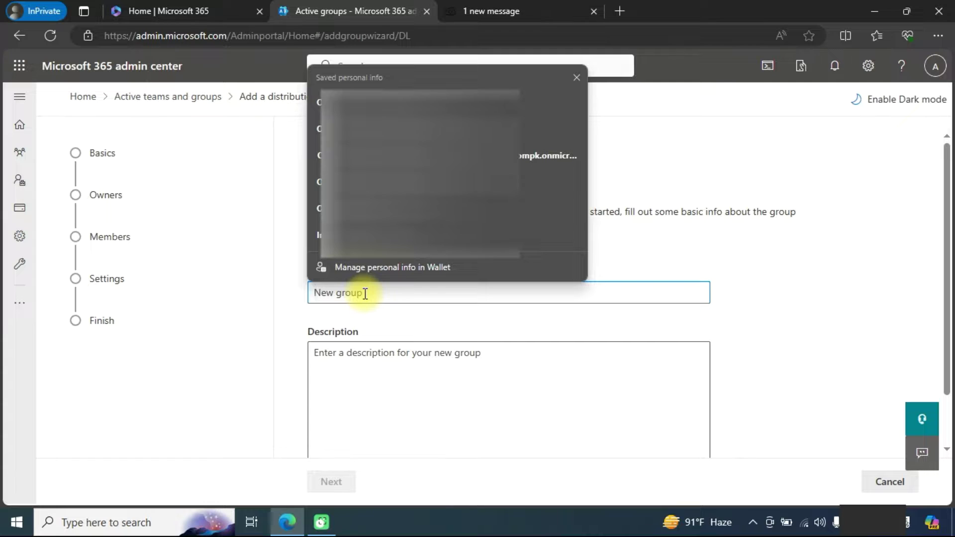
{"action": "type", "text": "any1"}
{"action": "scroll", "coordinate": [364, 293], "scroll_direction": "down", "scroll_amount": 1}
Assign Admin as the owner of 'any1'
{"action": "left_click", "coordinate": [332, 482]}
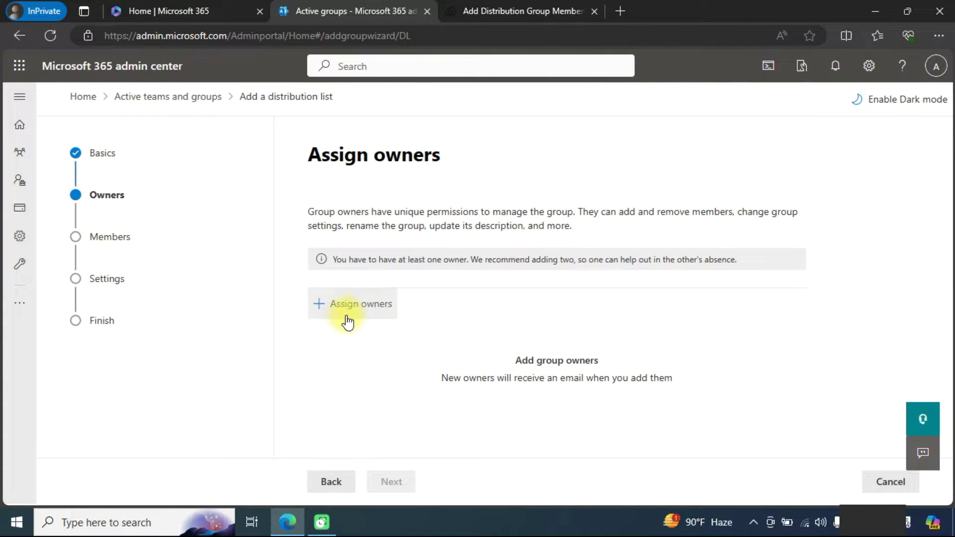
{"action": "left_click", "coordinate": [343, 305]}
{"action": "left_click", "coordinate": [632, 191]}
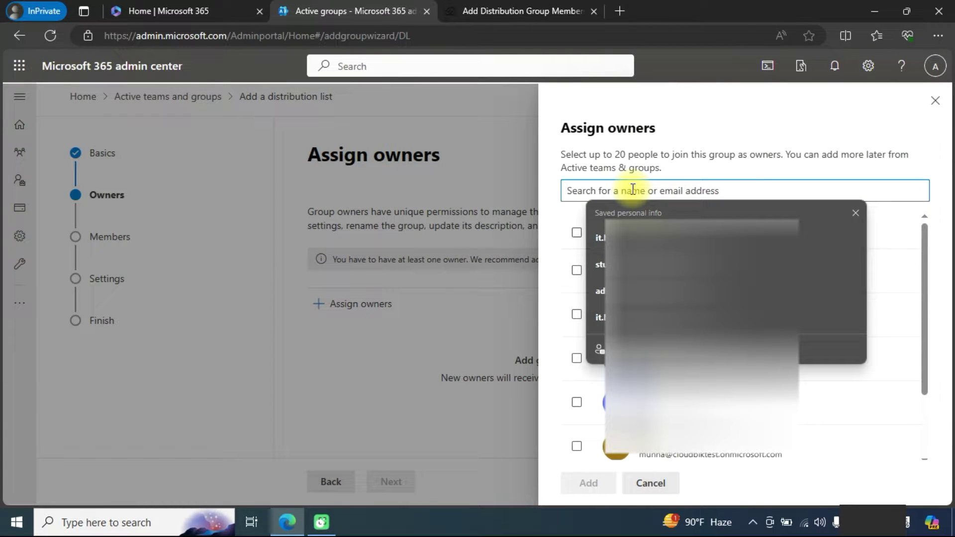
{"action": "type", "text": "admin"}
{"action": "left_click", "coordinate": [576, 268]}
{"action": "left_click", "coordinate": [589, 482]}
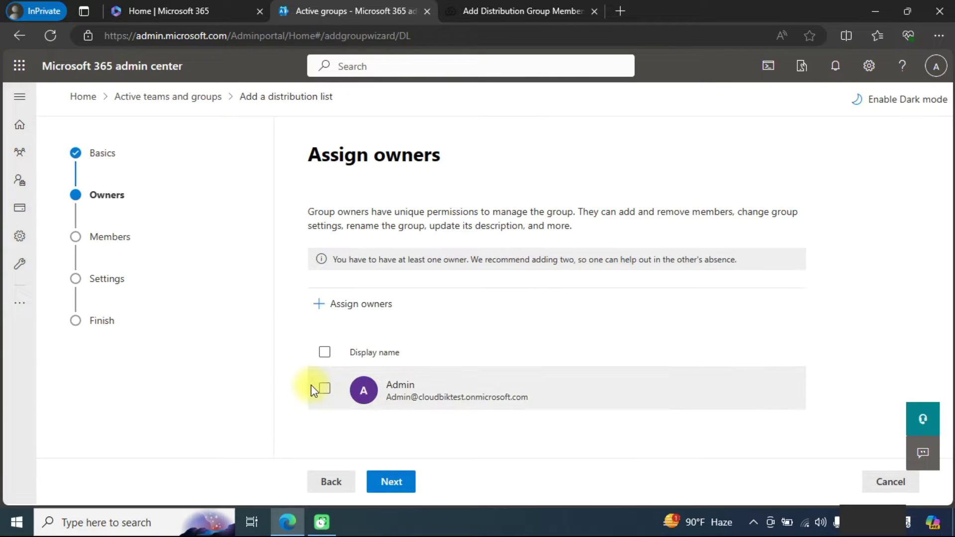
Skip members, choose the cloudbiktest.onmicrosoft.com domain, and allow outside senders for 'any1'
{"action": "left_click", "coordinate": [405, 473]}
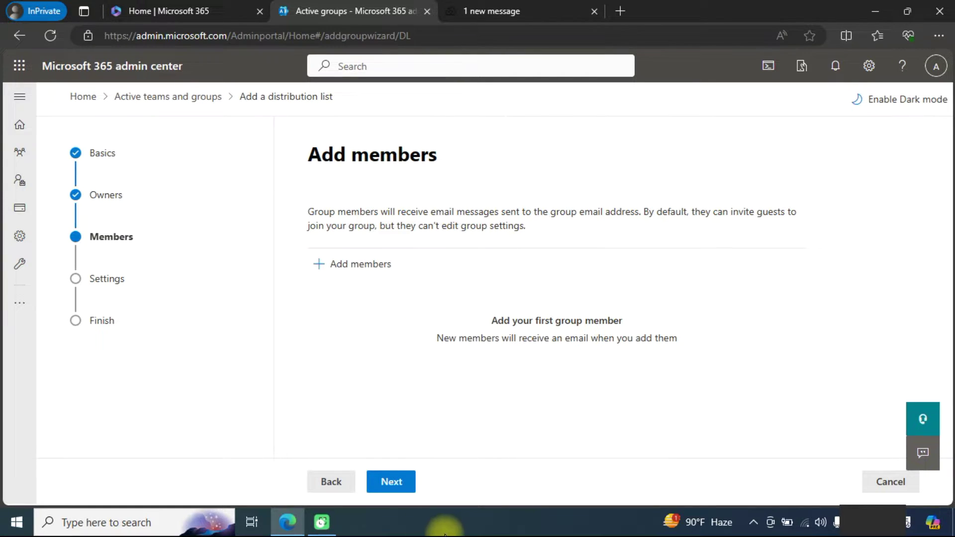
{"action": "left_click", "coordinate": [393, 482]}
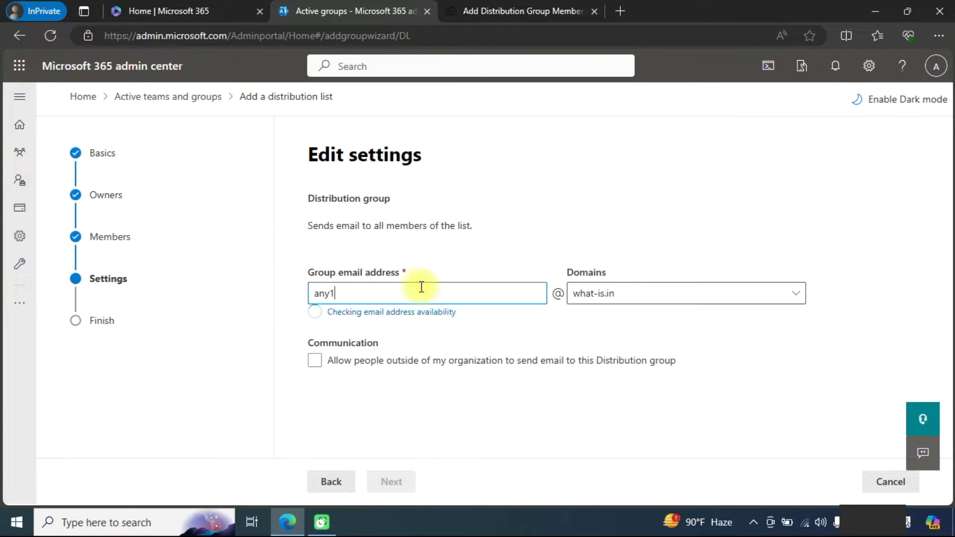
{"action": "left_click", "coordinate": [615, 298]}
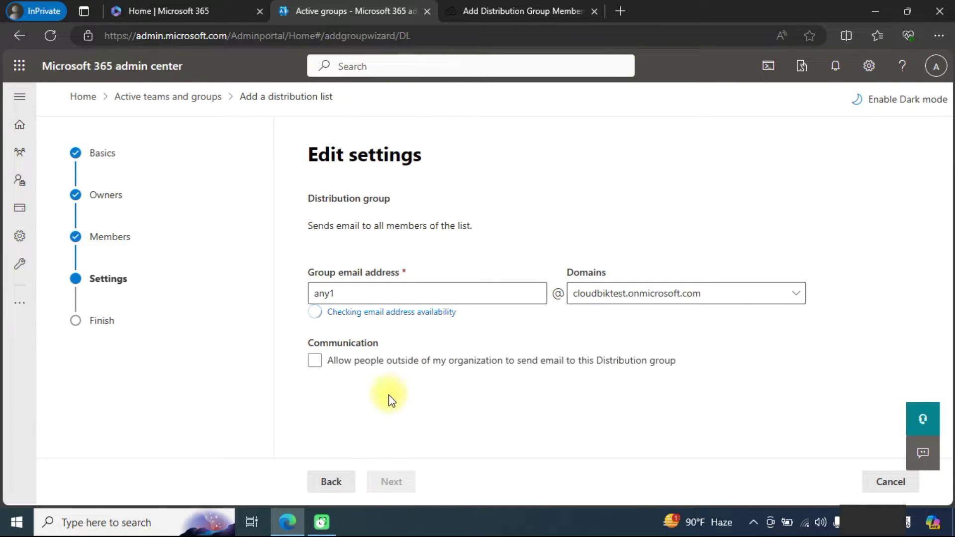
{"action": "left_click", "coordinate": [314, 347]}
Review and create the 'any1' group, then close the confirmation
{"action": "left_click", "coordinate": [391, 482]}
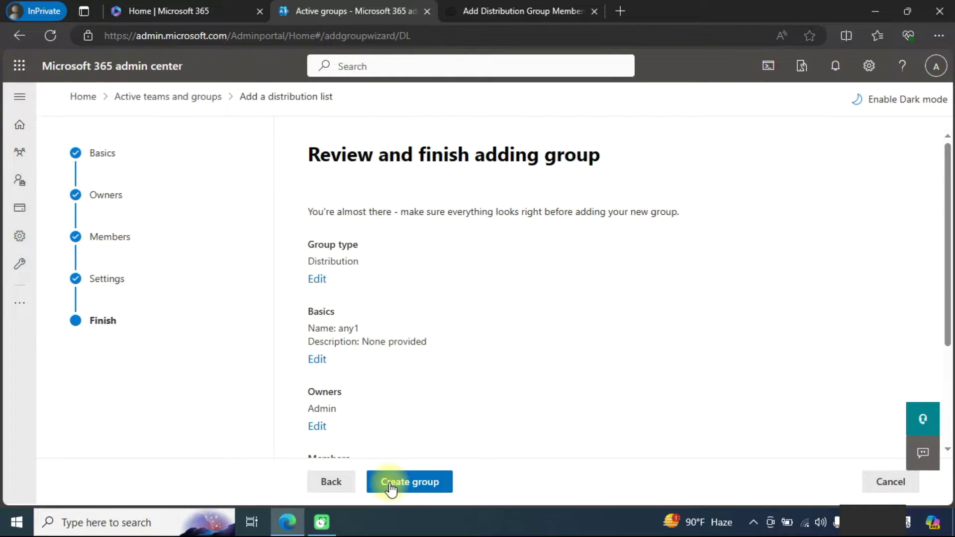
{"action": "scroll", "coordinate": [443, 362], "scroll_direction": "down", "scroll_amount": 3}
{"action": "left_click", "coordinate": [422, 482]}
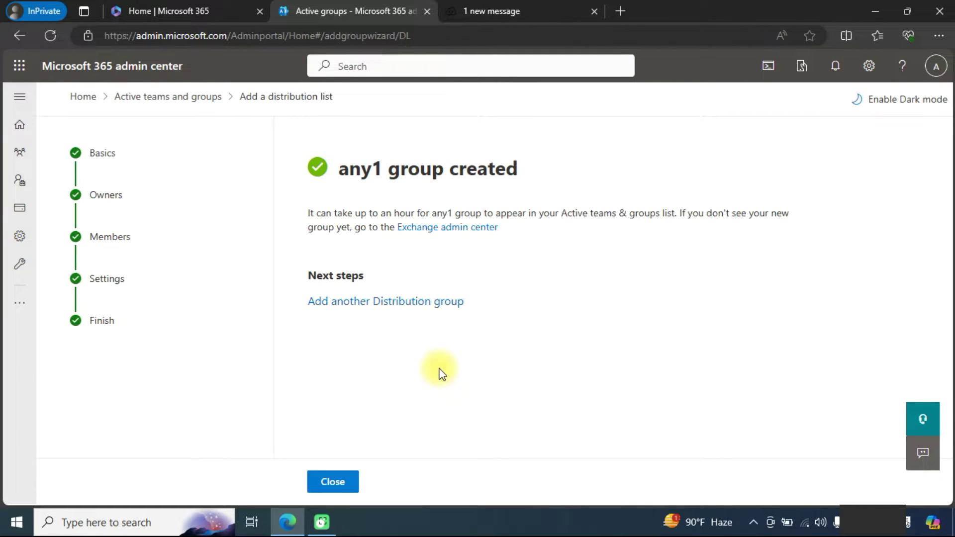
{"action": "left_click", "coordinate": [333, 482]}
Launch Notepad from Windows search and move its window lower
{"action": "left_click", "coordinate": [131, 522]}
{"action": "type", "text": "notepad"}
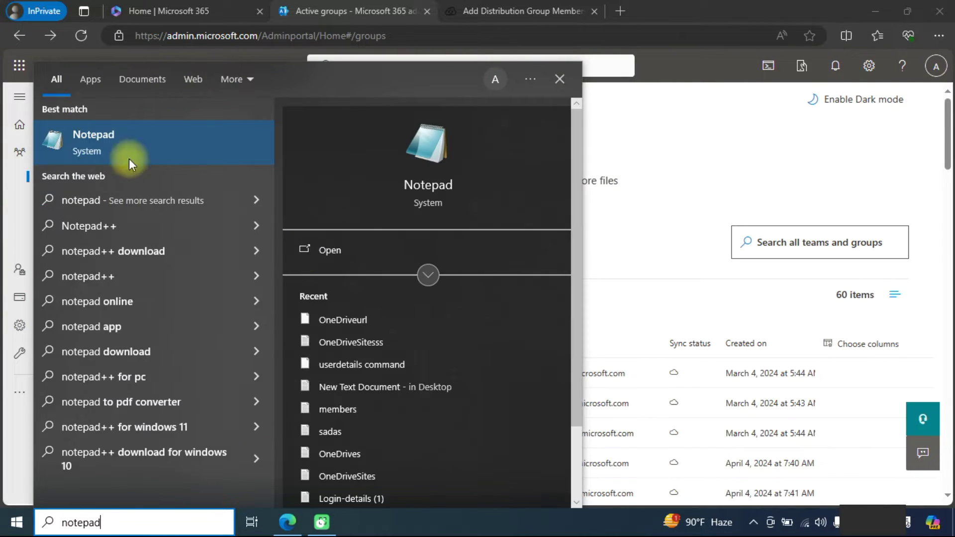
{"action": "left_click", "coordinate": [128, 160]}
{"action": "left_click_drag", "start_coordinate": [370, 23], "coordinate": [407, 48]}
Search 'windows' and run Windows PowerShell as administrator
{"action": "left_click", "coordinate": [95, 522]}
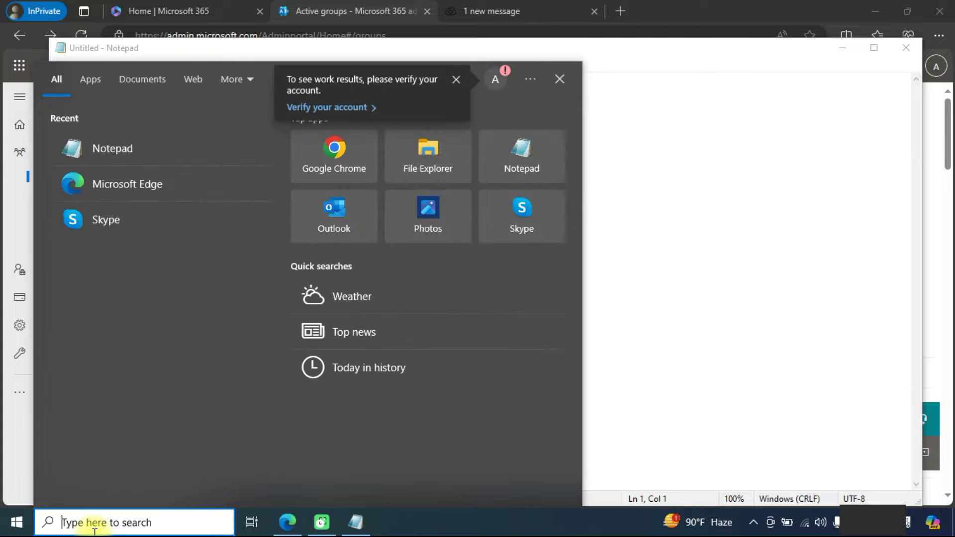
{"action": "type", "text": "windows"}
{"action": "left_click", "coordinate": [366, 272]}
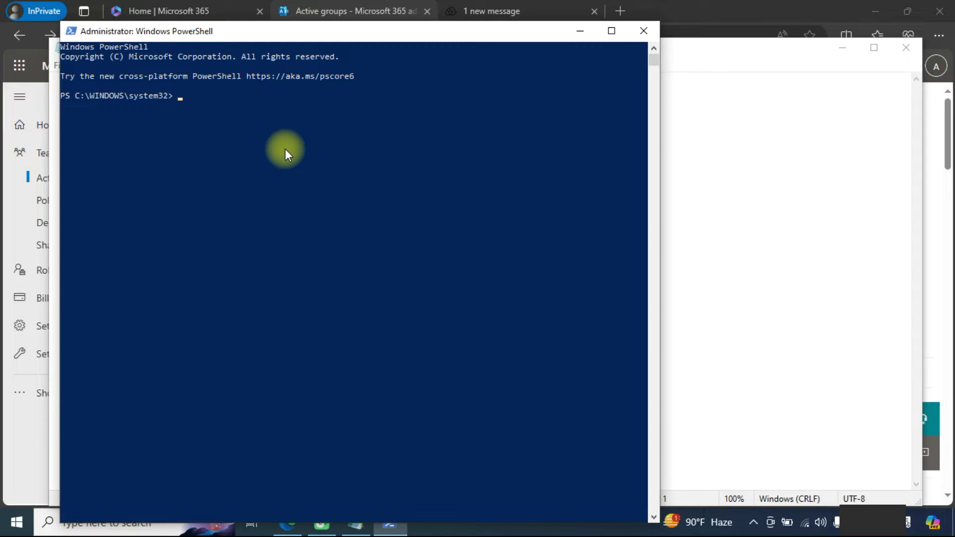
Run connect-exchangeonline and sign in with the admin account's email and password
{"action": "type", "text": "connect-exchangeonline"}
{"action": "key", "text": "Return"}
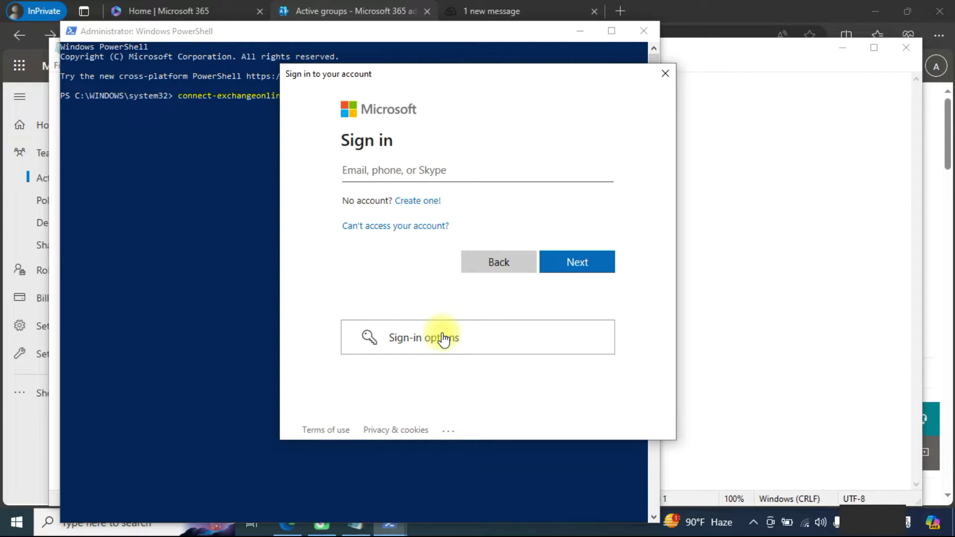
{"action": "left_click", "coordinate": [418, 170]}
{"action": "type", "text": "admin"}
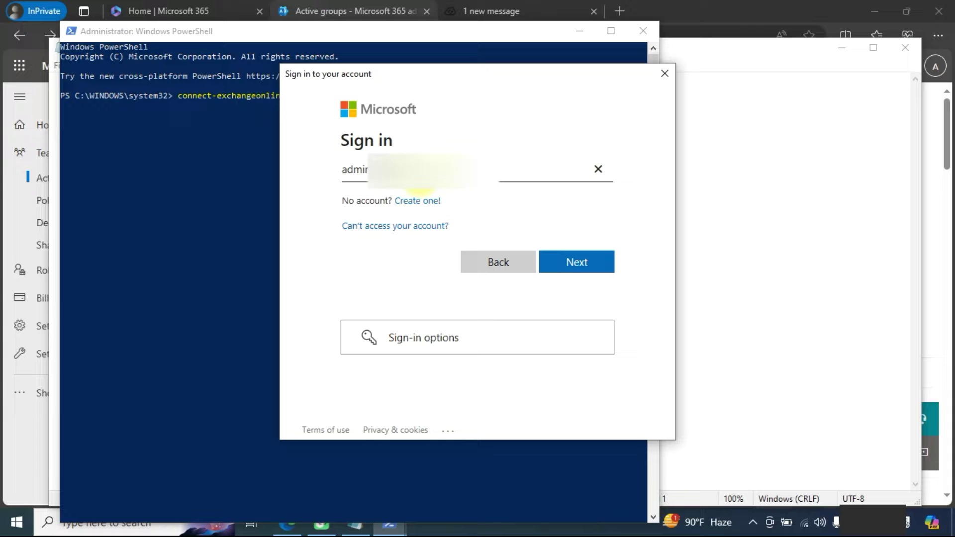
{"action": "type", "text": "om"}
{"action": "key", "text": "Return"}
{"action": "type", "text": "p••••••••••••••"}
{"action": "key", "text": "Return"}
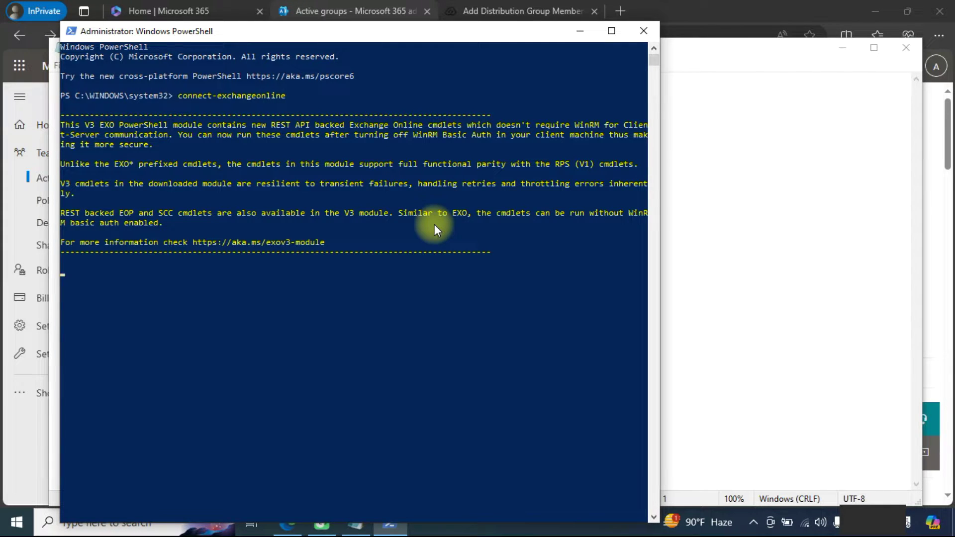
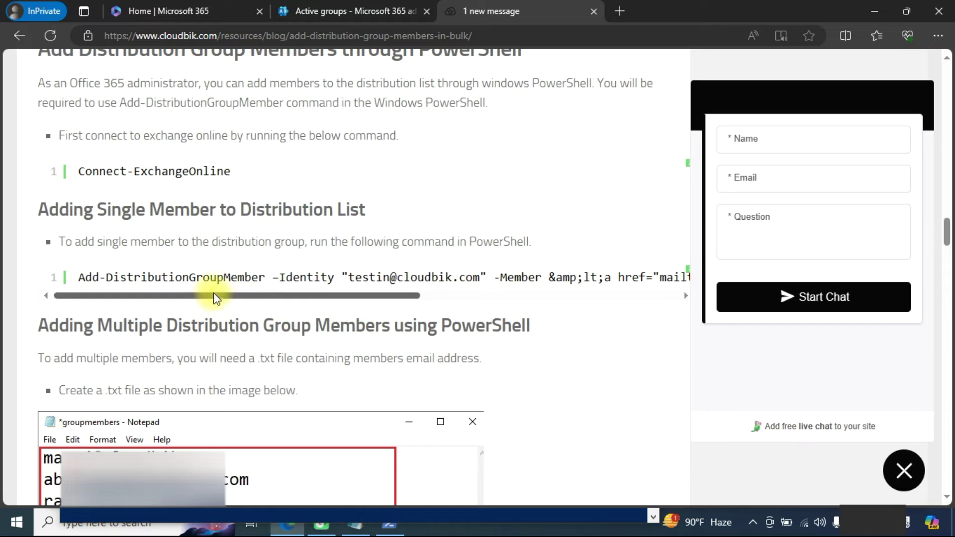
Select the whole 'Adding Multiple Distribution Group Members using PowerShell' script block in the article and copy it
{"action": "left_click_drag", "start_coordinate": [213, 294], "coordinate": [109, 311]}
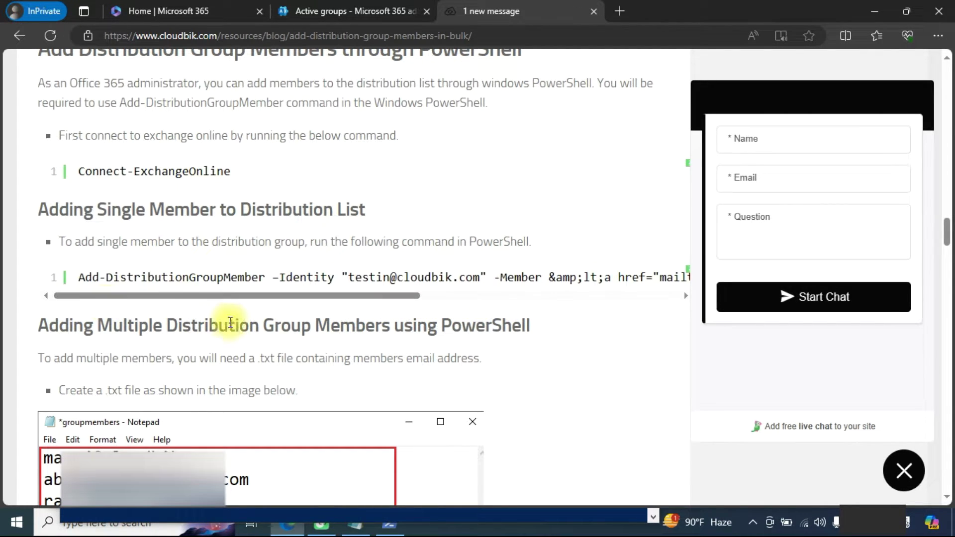
{"action": "scroll", "coordinate": [224, 319], "scroll_direction": "down", "scroll_amount": 1}
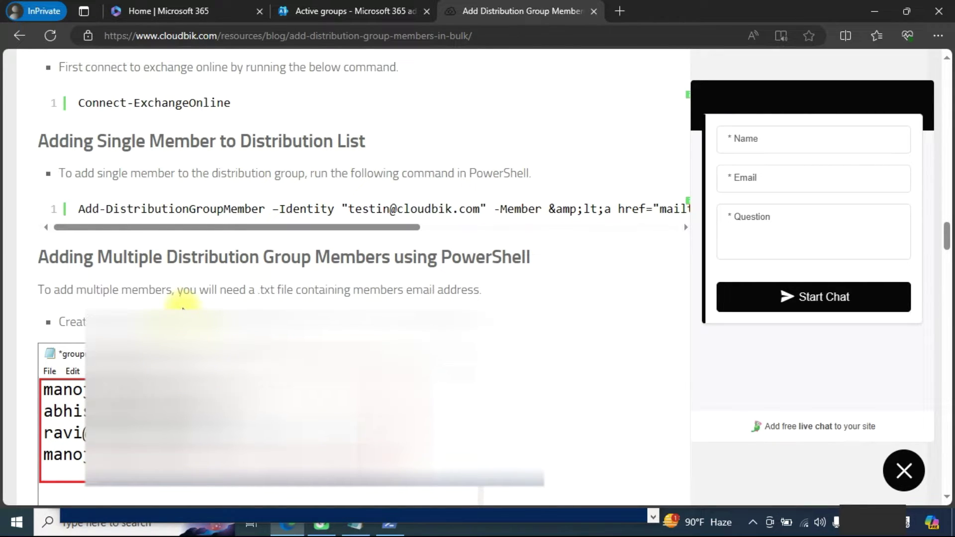
{"action": "scroll", "coordinate": [181, 306], "scroll_direction": "down", "scroll_amount": 1}
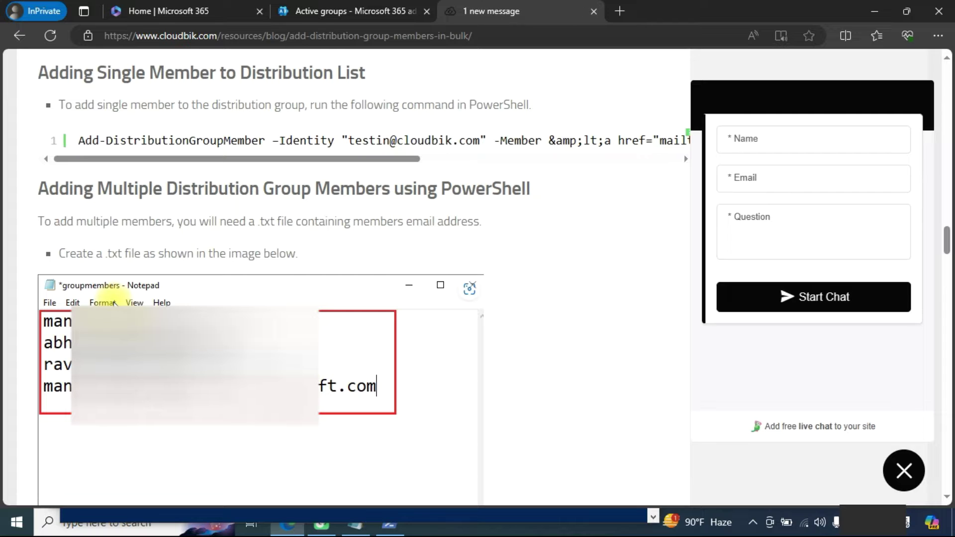
{"action": "scroll", "coordinate": [133, 299], "scroll_direction": "down", "scroll_amount": 6}
{"action": "scroll", "coordinate": [141, 285], "scroll_direction": "down", "scroll_amount": 3}
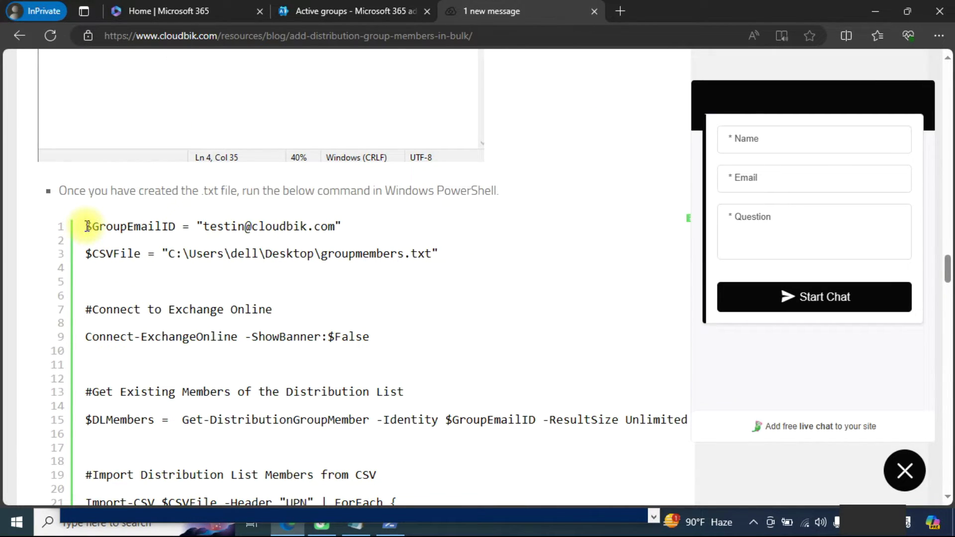
{"action": "left_click_drag", "start_coordinate": [85, 224], "coordinate": [339, 326]}
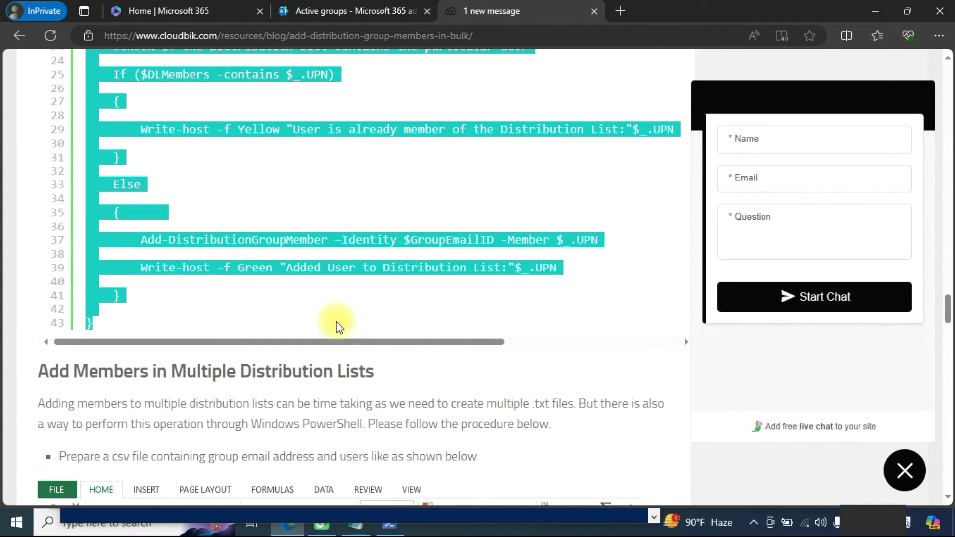
Paste the bulk-add script into a new Notepad document, then return to the admin center's Active groups list
{"action": "left_click", "coordinate": [367, 528]}
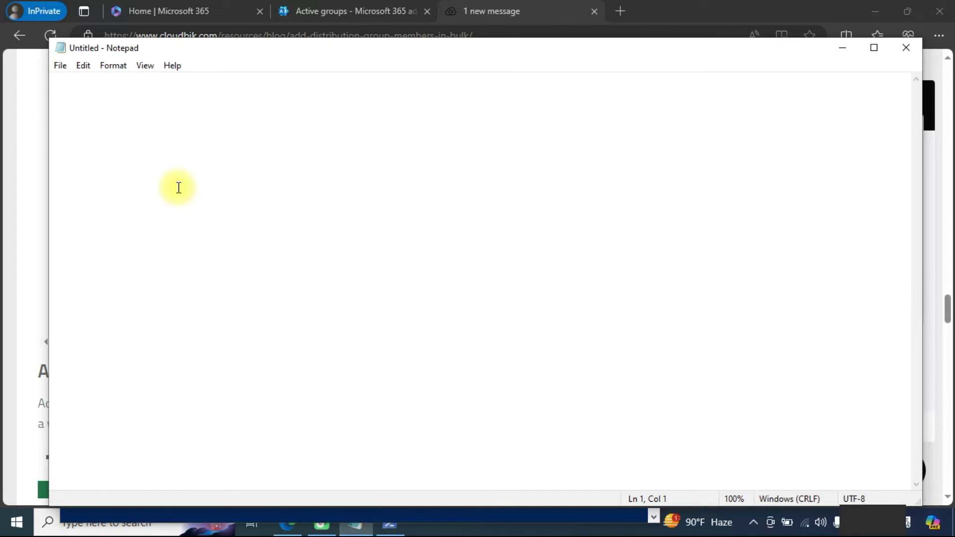
{"action": "key", "text": "ctrl+v"}
{"action": "scroll", "coordinate": [181, 194], "scroll_direction": "up", "scroll_amount": 3}
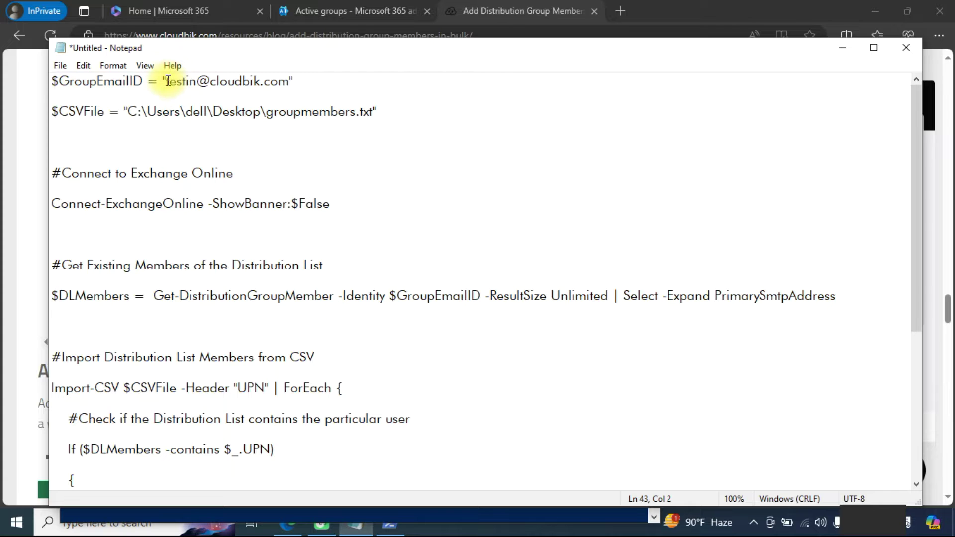
{"action": "left_click", "coordinate": [334, 6]}
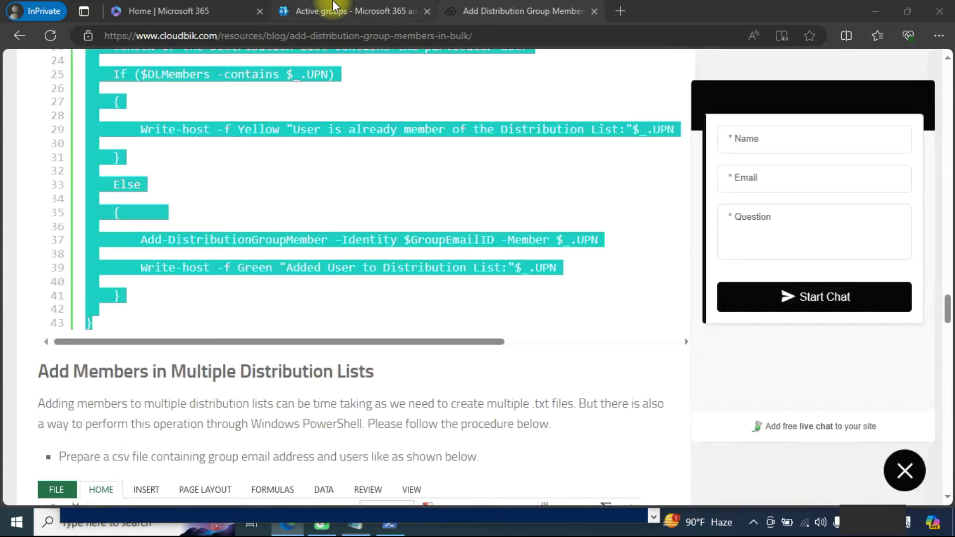
{"action": "scroll", "coordinate": [362, 342], "scroll_direction": "down", "scroll_amount": 1}
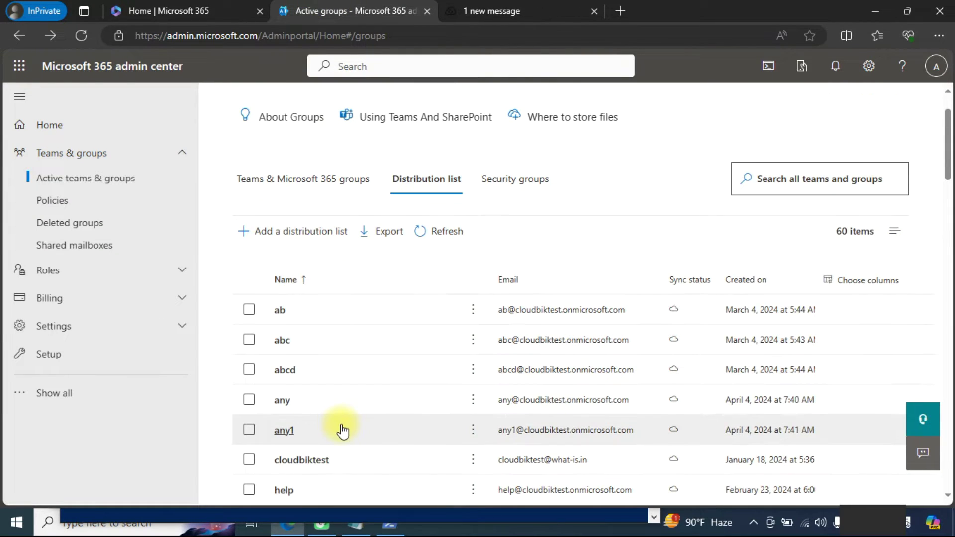
{"action": "left_click", "coordinate": [524, 437]}
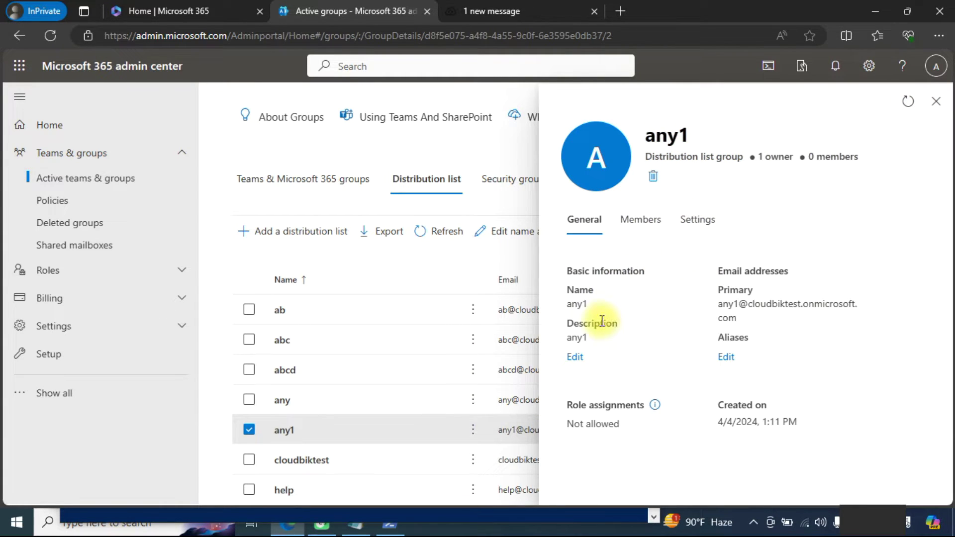
{"action": "left_click_drag", "start_coordinate": [760, 323], "coordinate": [718, 304]}
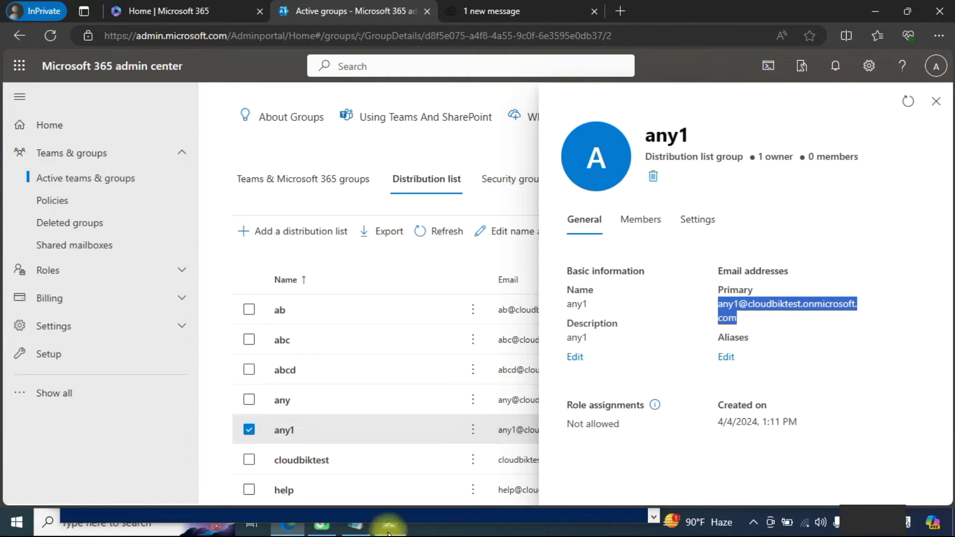
{"action": "left_click", "coordinate": [390, 523]}
{"action": "left_click", "coordinate": [357, 522]}
{"action": "left_click_drag", "start_coordinate": [166, 81], "coordinate": [290, 81]}
{"action": "key", "text": "ctrl+v"}
{"action": "left_click", "coordinate": [59, 130]}
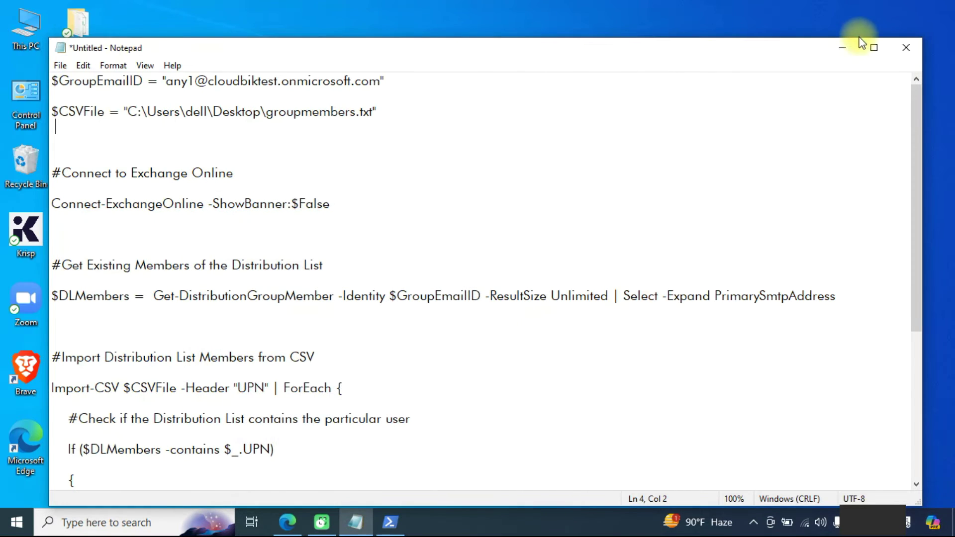
Open the 'distribution list members' text file, review its six member addresses, and close it
{"action": "left_click", "coordinate": [843, 47]}
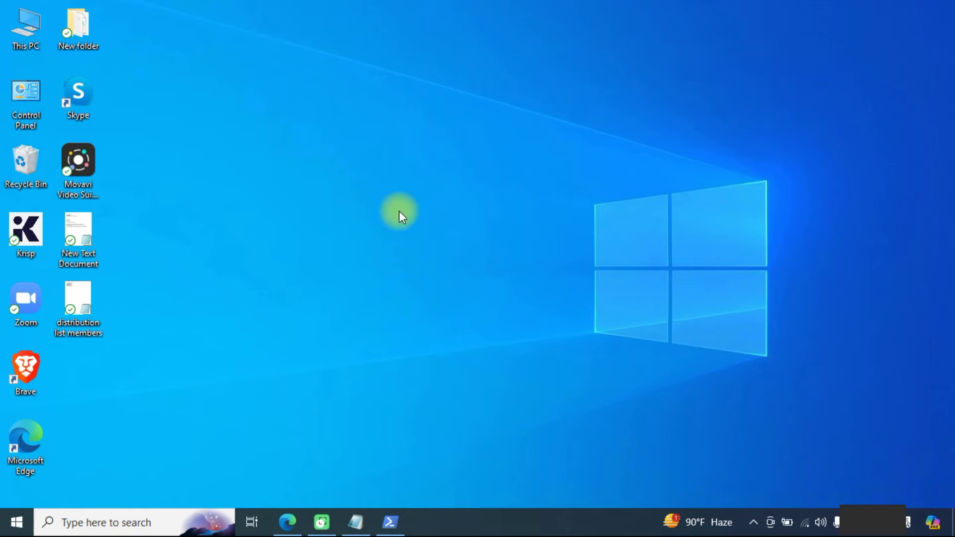
{"action": "double_click", "coordinate": [75, 324]}
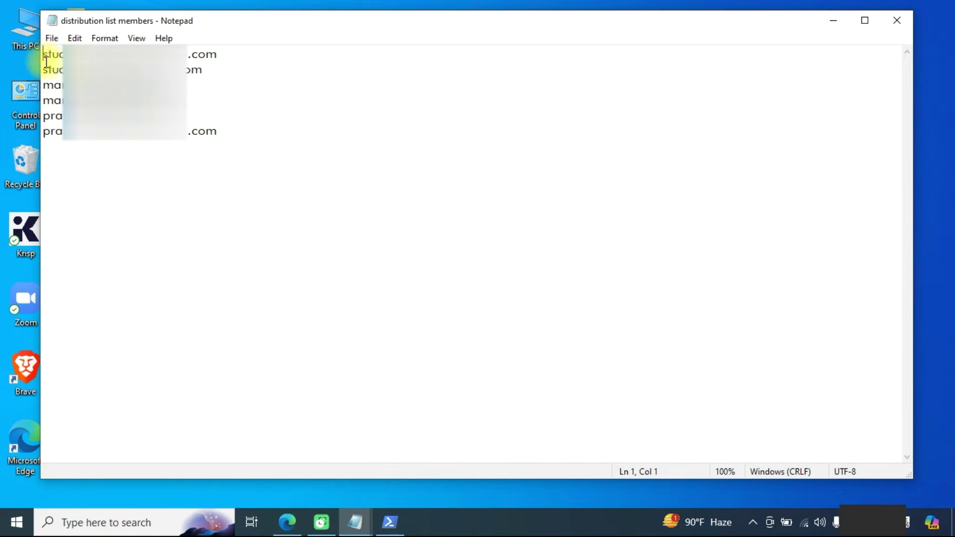
{"action": "left_click_drag", "start_coordinate": [46, 62], "coordinate": [341, 149]}
{"action": "left_click", "coordinate": [345, 152]}
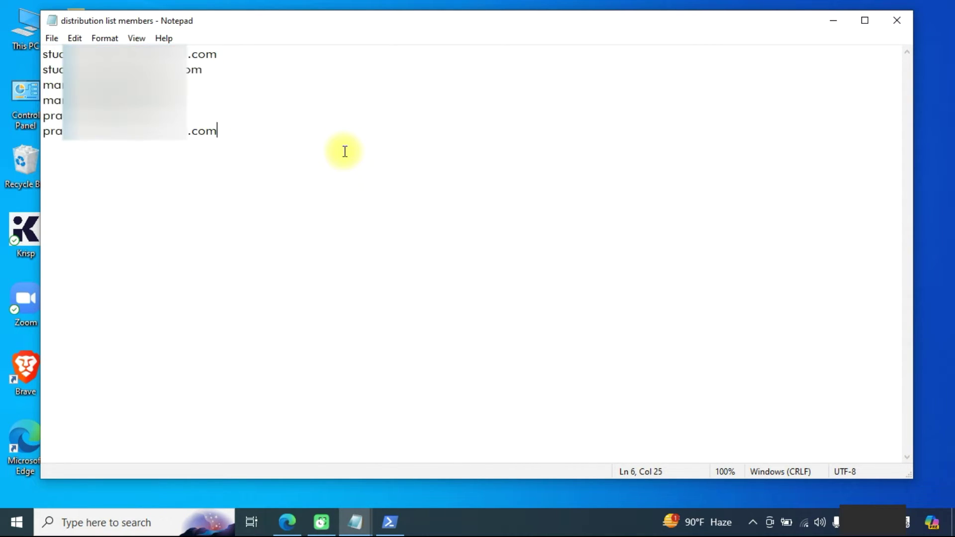
{"action": "left_click", "coordinate": [898, 21]}
Open the member file's Properties and select its OneDrive Desktop location path
{"action": "right_click", "coordinate": [98, 308]}
{"action": "left_click", "coordinate": [198, 495]}
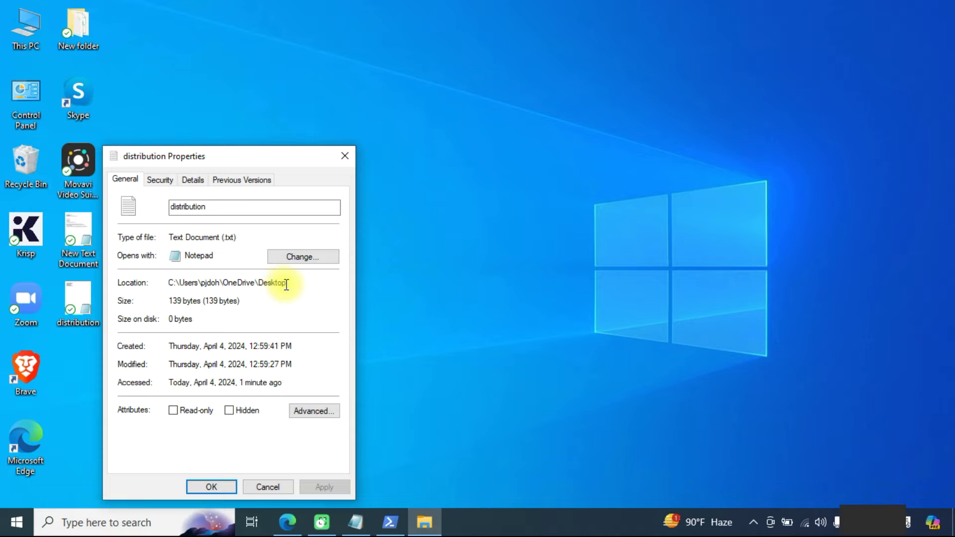
{"action": "left_click_drag", "start_coordinate": [286, 284], "coordinate": [105, 275]}
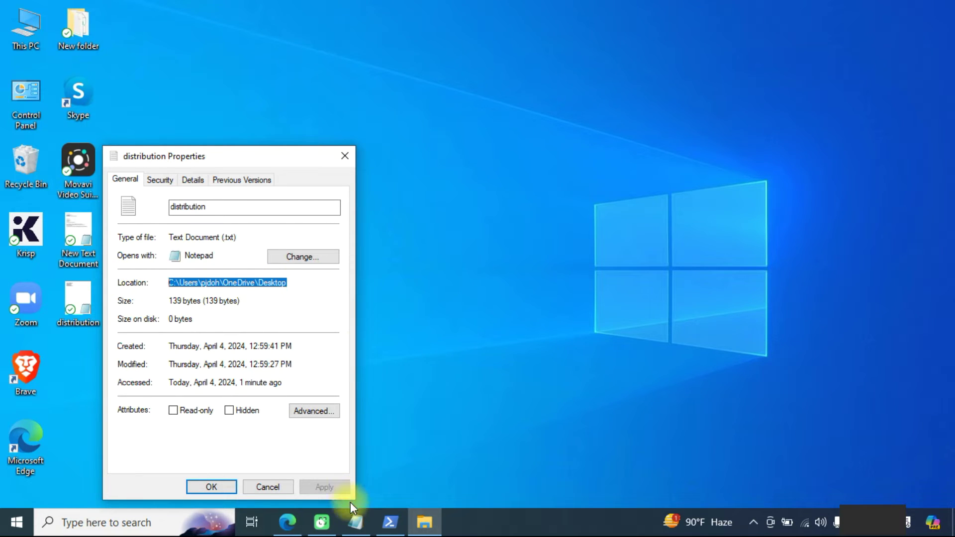
Replace the $CSVFile path with the OneDrive Desktop folder path plus distribution.txt
{"action": "left_click", "coordinate": [351, 520]}
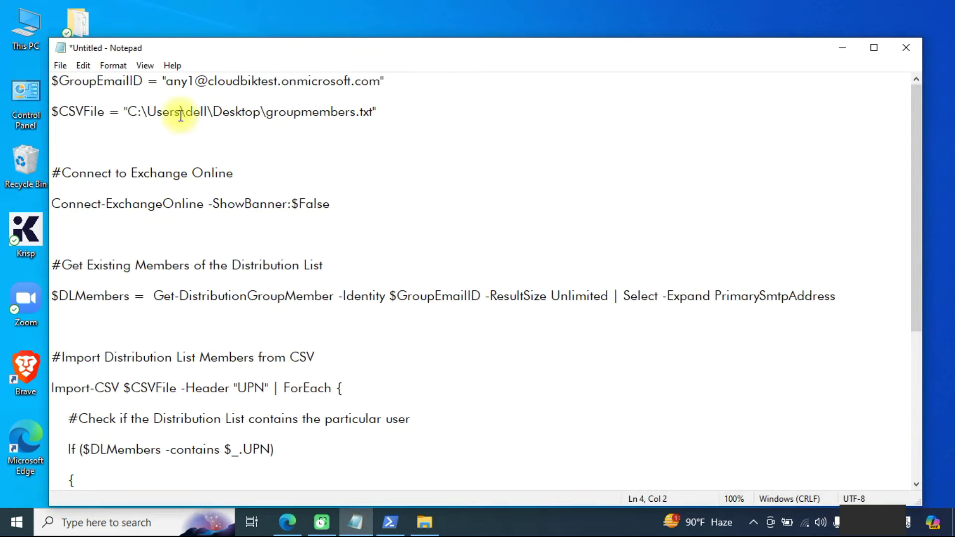
{"action": "left_click_drag", "start_coordinate": [128, 111], "coordinate": [359, 113]}
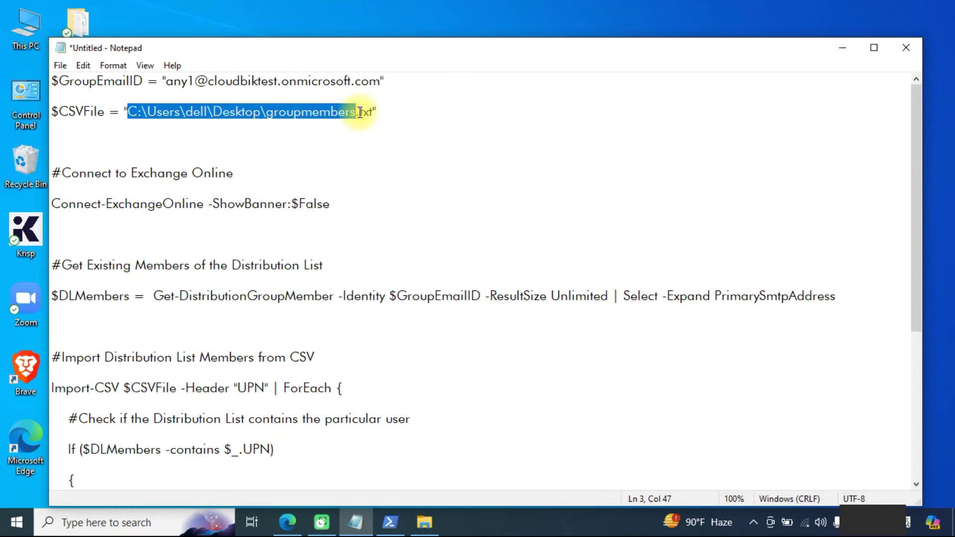
{"action": "type", "text": "C:\\Users\\pjdoh\\OneDrive\\Desktop\\"}
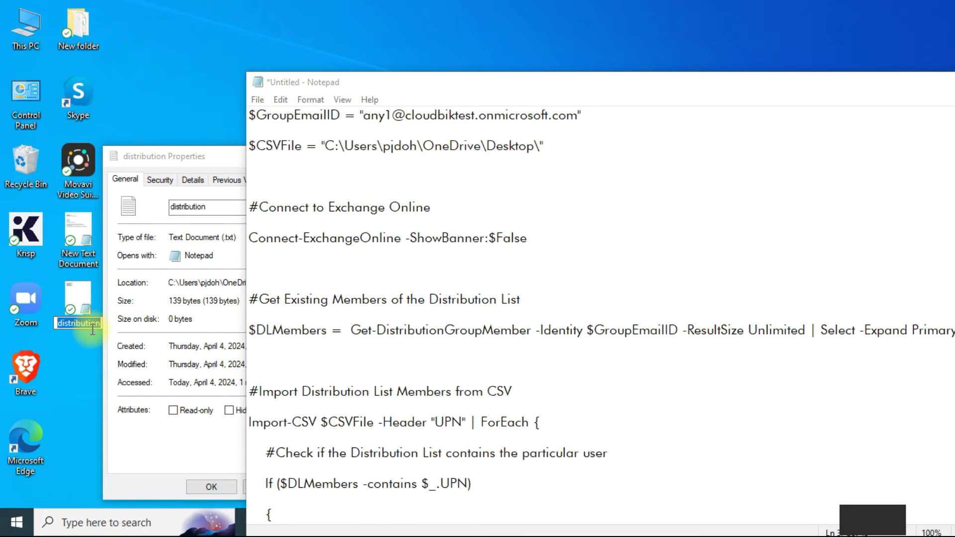
{"action": "left_click", "coordinate": [540, 146]}
{"action": "type", "text": "distribution"}
Review the updated script in Notepad and select all of it for copying
{"action": "left_click", "coordinate": [437, 172]}
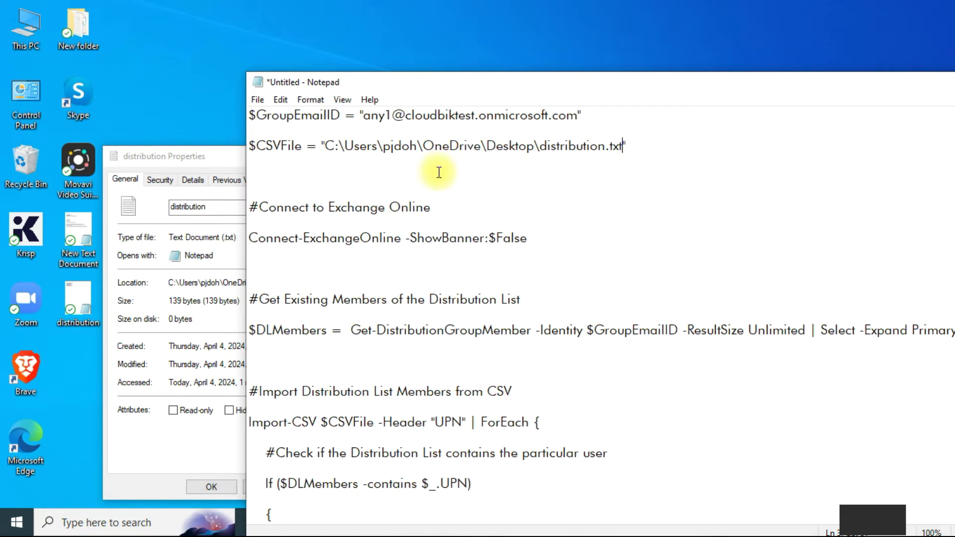
{"action": "left_click_drag", "start_coordinate": [575, 82], "coordinate": [431, 20]}
{"action": "scroll", "coordinate": [469, 277], "scroll_direction": "down", "scroll_amount": 3}
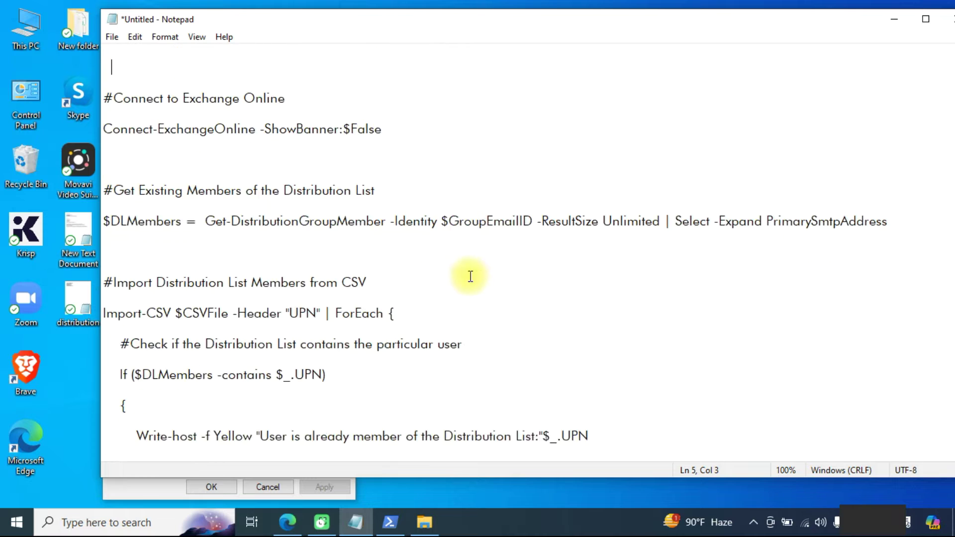
{"action": "left_click_drag", "start_coordinate": [100, 448], "coordinate": [91, 32]}
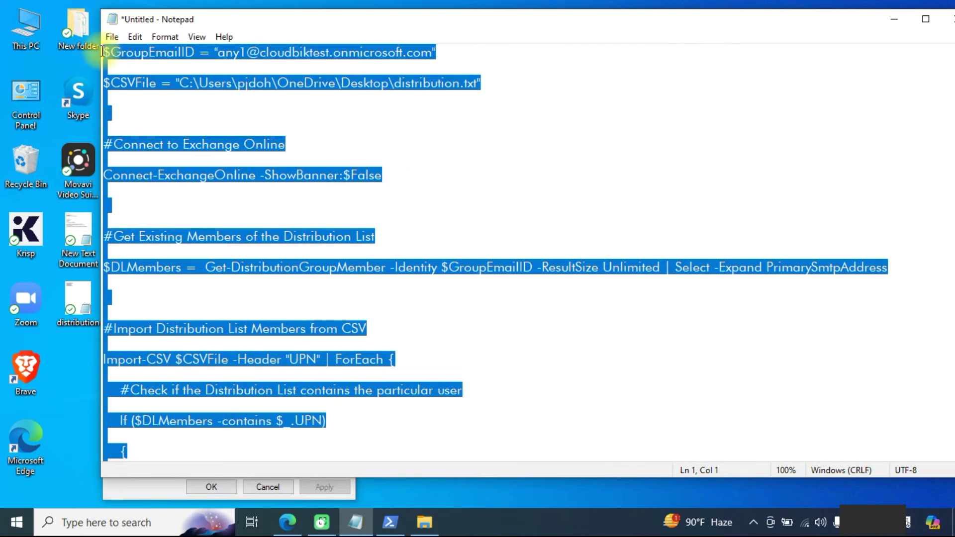
{"action": "left_click", "coordinate": [232, 52]}
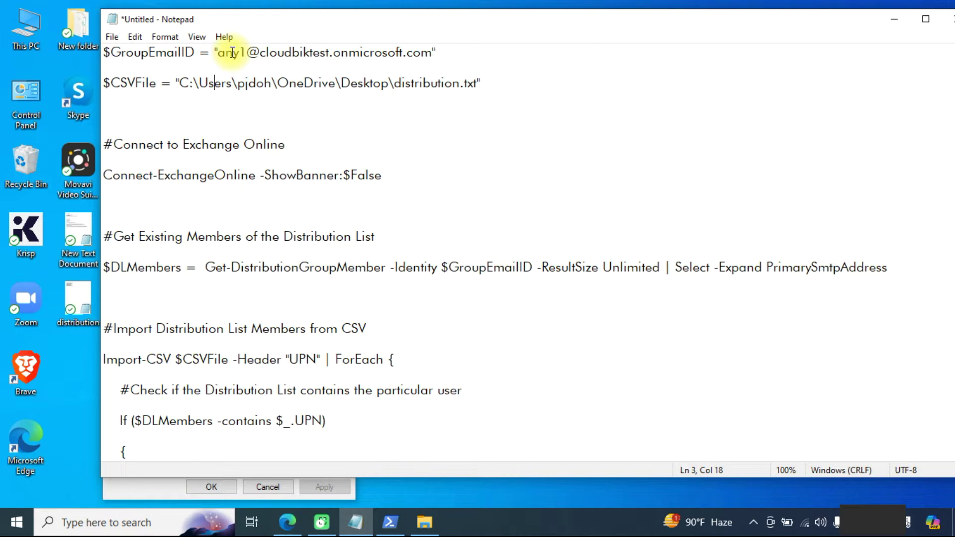
{"action": "left_click", "coordinate": [270, 266]}
{"action": "scroll", "coordinate": [273, 273], "scroll_direction": "down", "scroll_amount": 5}
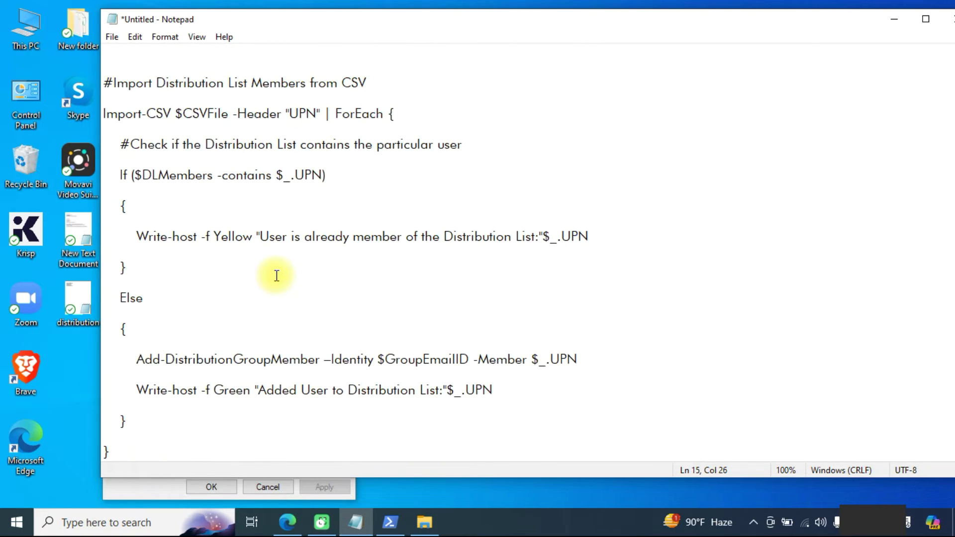
{"action": "key", "text": "ctrl+a"}
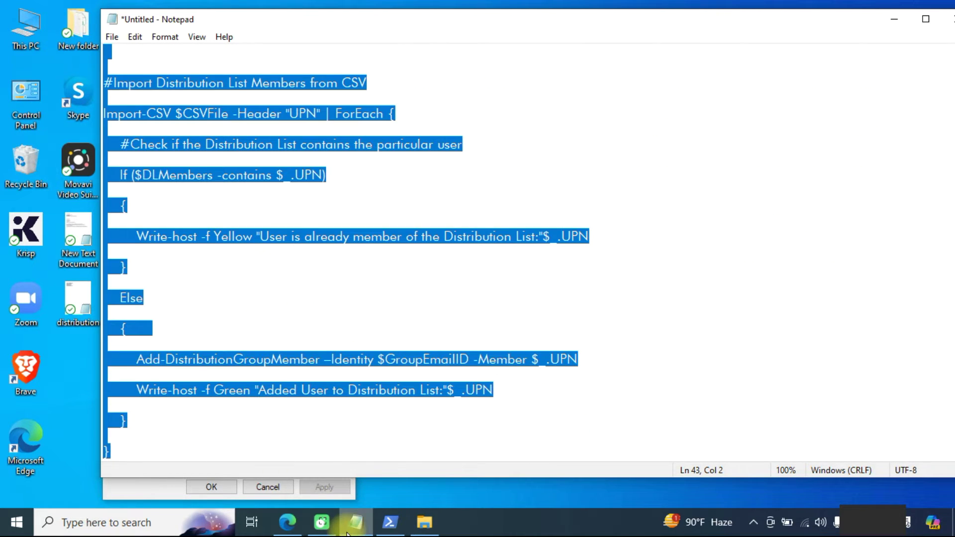
Paste the script into Windows PowerShell, run it, and sign in with the admin account
{"action": "mouse_move", "coordinate": [294, 523]}
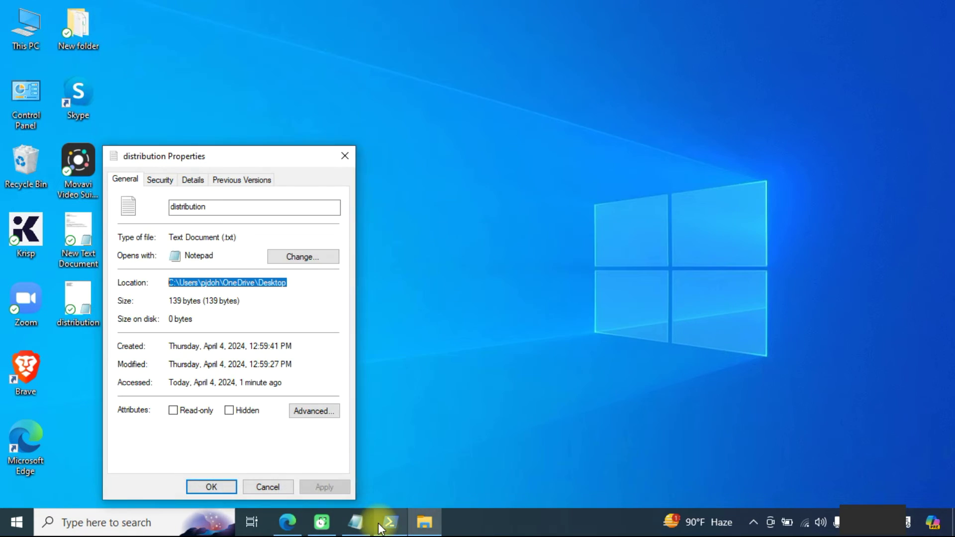
{"action": "left_click", "coordinate": [391, 520]}
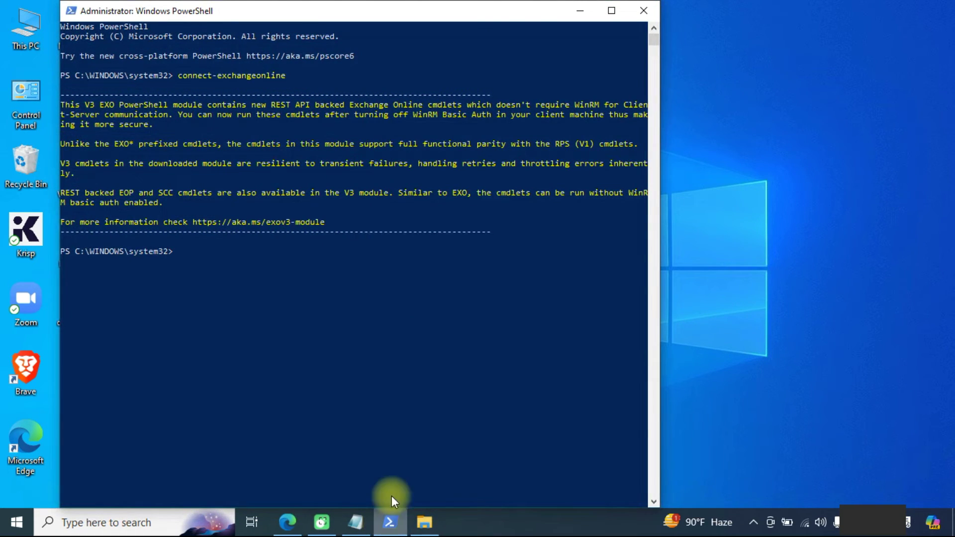
{"action": "right_click", "coordinate": [222, 275]}
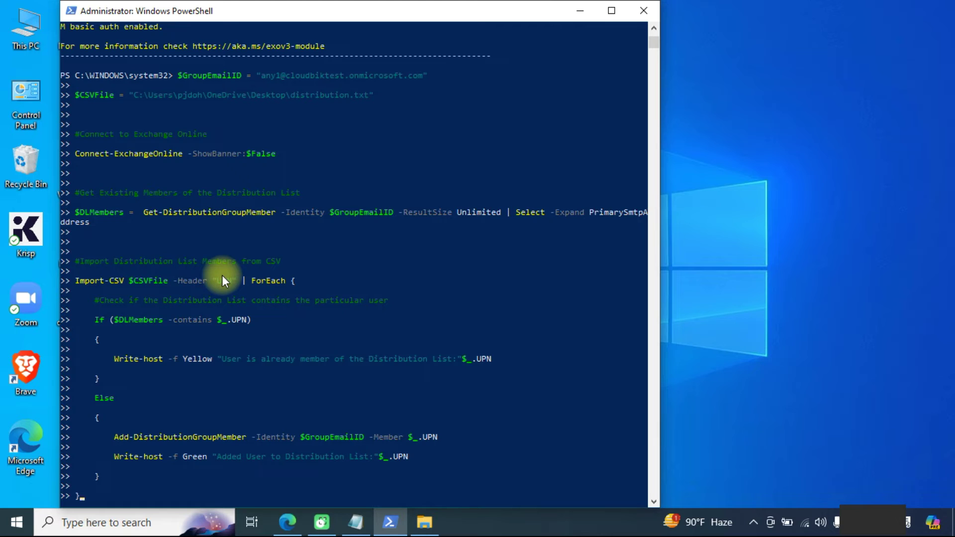
{"action": "key", "text": "Return"}
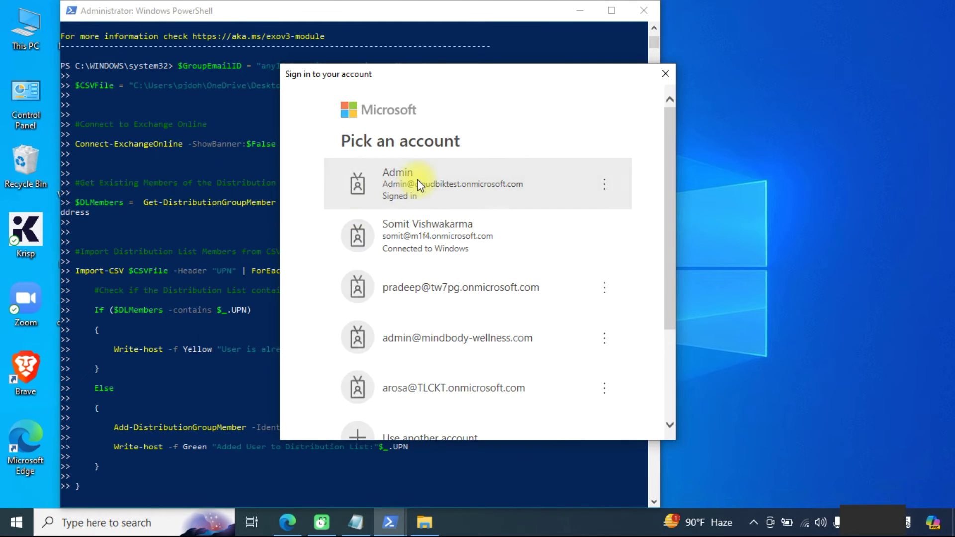
{"action": "left_click", "coordinate": [417, 181]}
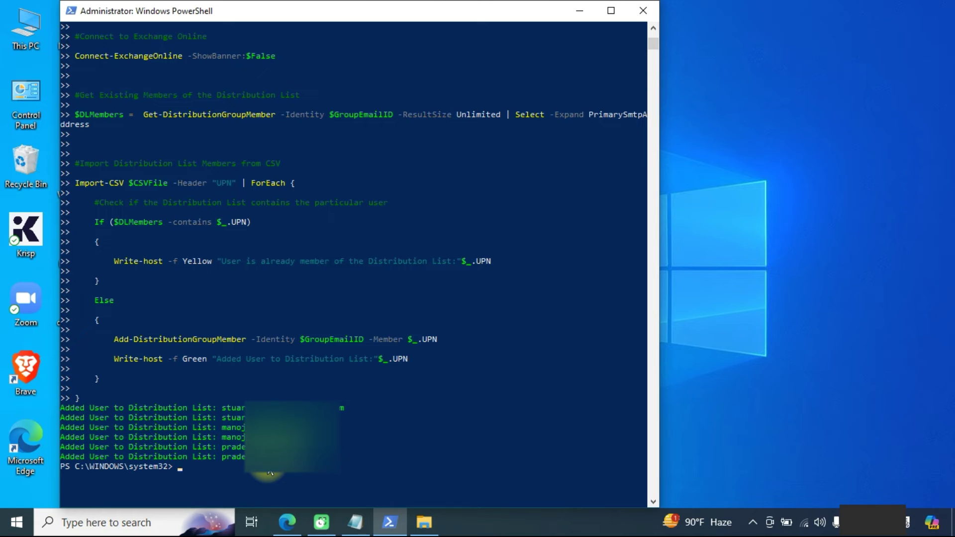
Verify any1's Members tab lists 6 members, then close the group details panel
{"action": "left_click", "coordinate": [284, 521]}
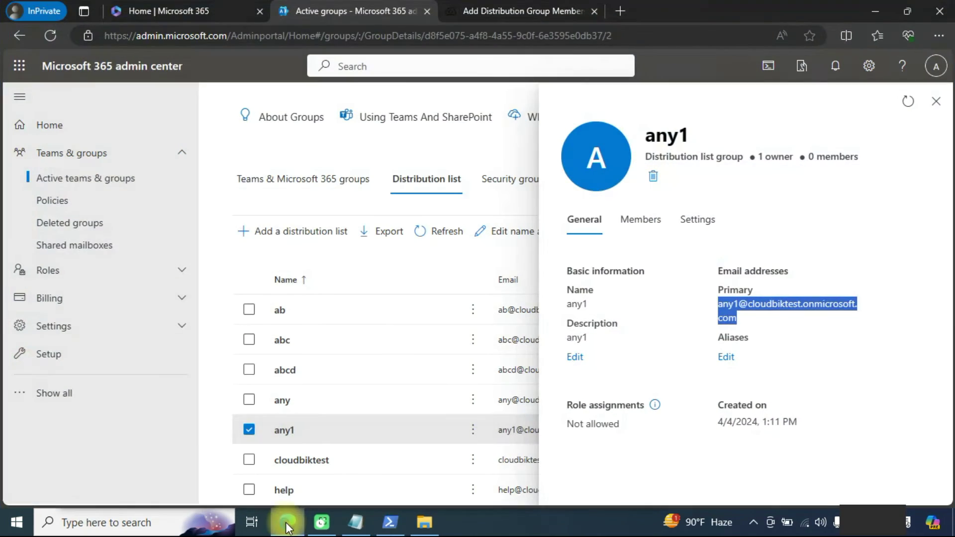
{"action": "left_click", "coordinate": [217, 163]}
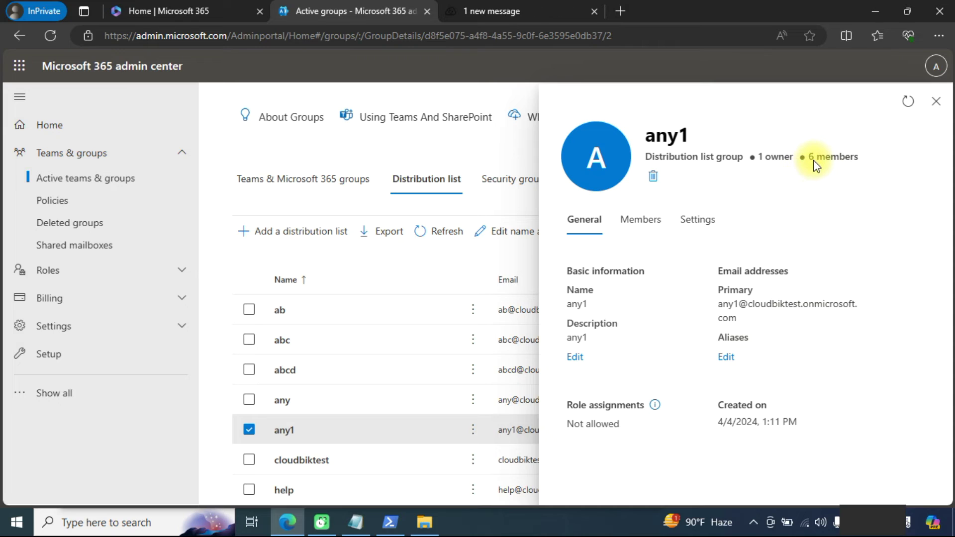
{"action": "left_click", "coordinate": [660, 232]}
{"action": "scroll", "coordinate": [659, 232], "scroll_direction": "down", "scroll_amount": 3}
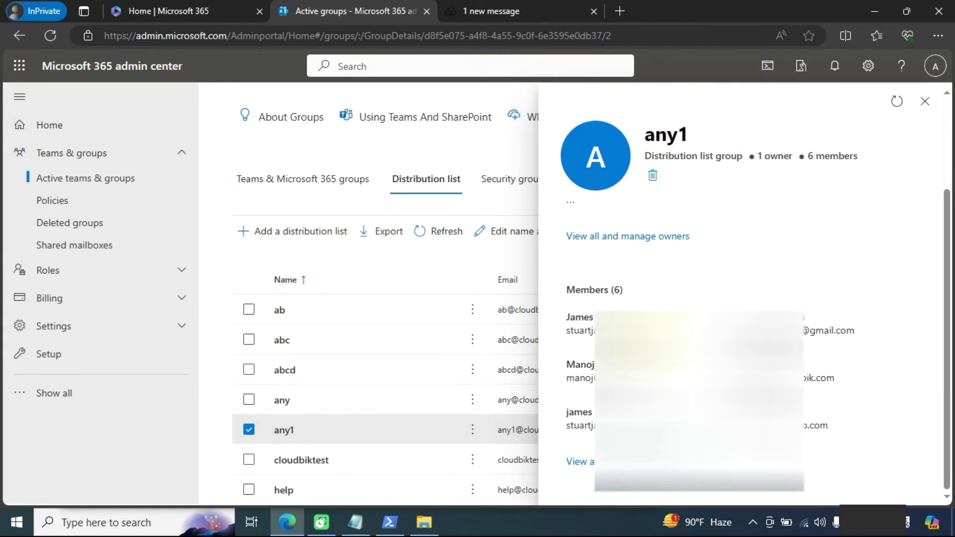
{"action": "scroll", "coordinate": [939, 139], "scroll_direction": "up", "scroll_amount": 3}
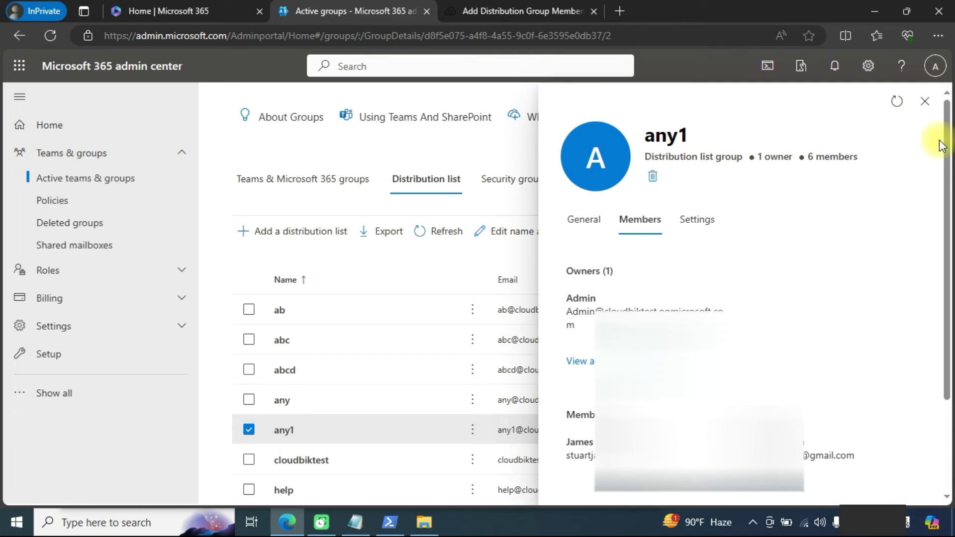
{"action": "left_click", "coordinate": [924, 102]}
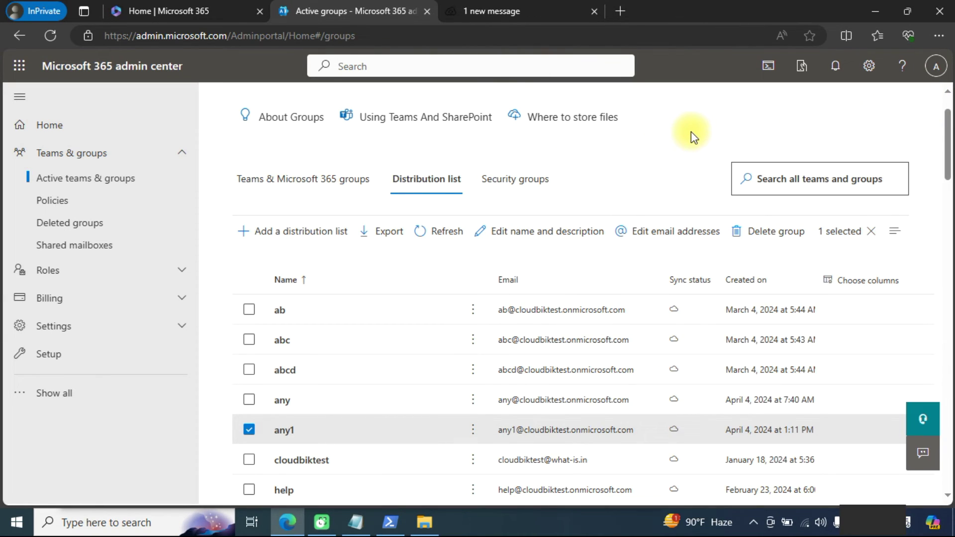